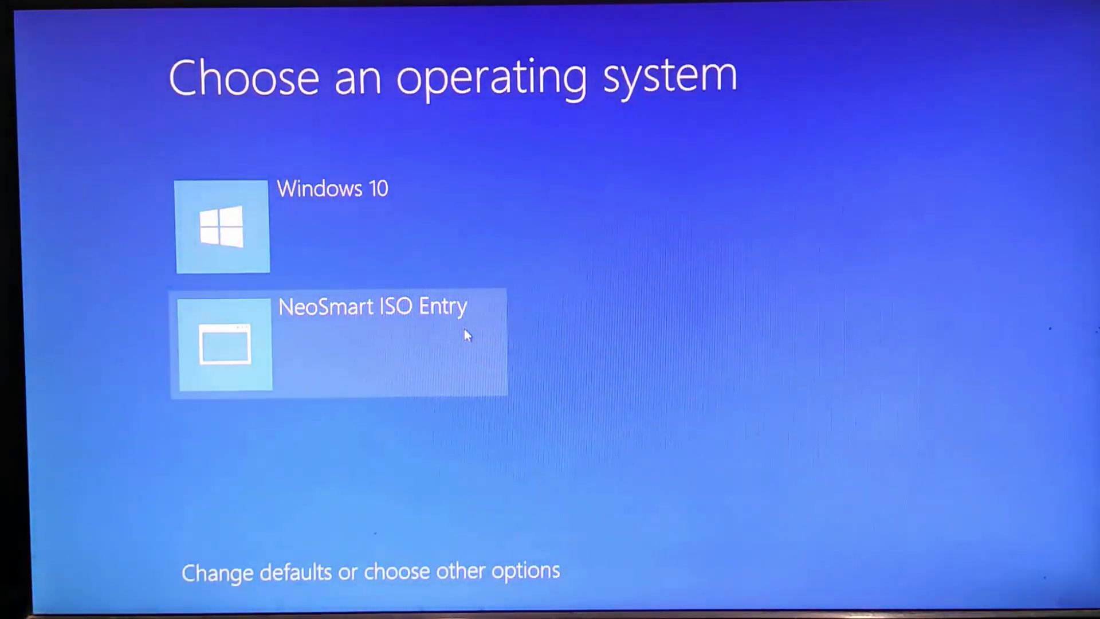
# Step: Boot the NeoSmart ISO Entry and start the Android-x86 system in Resident mode
pyautogui.click(465, 330)
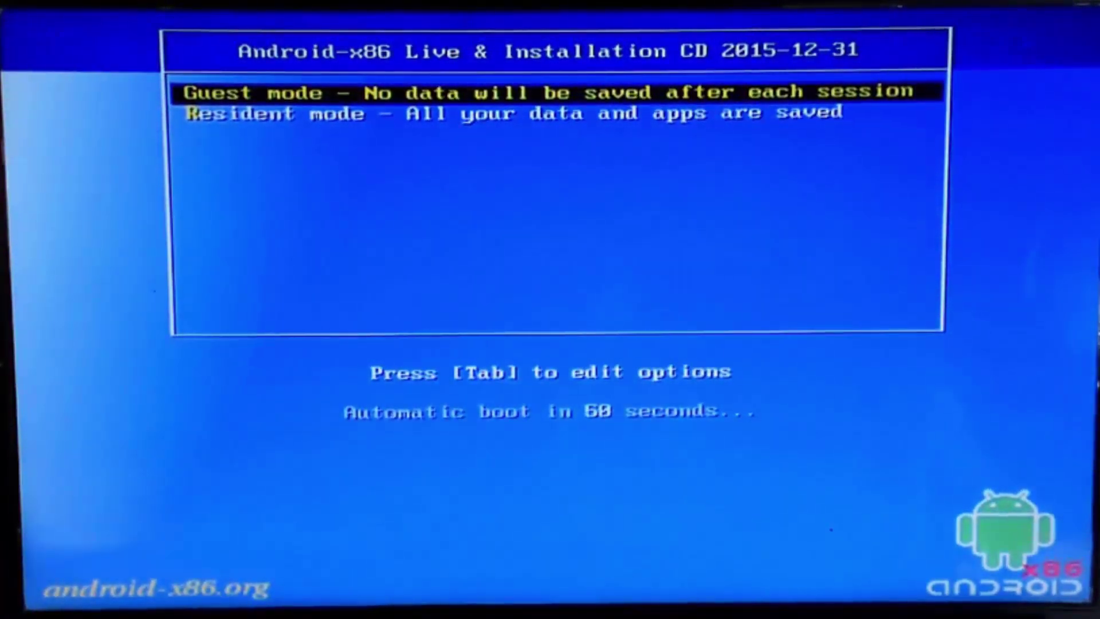
pyautogui.press('Down')
pyautogui.press('Return')
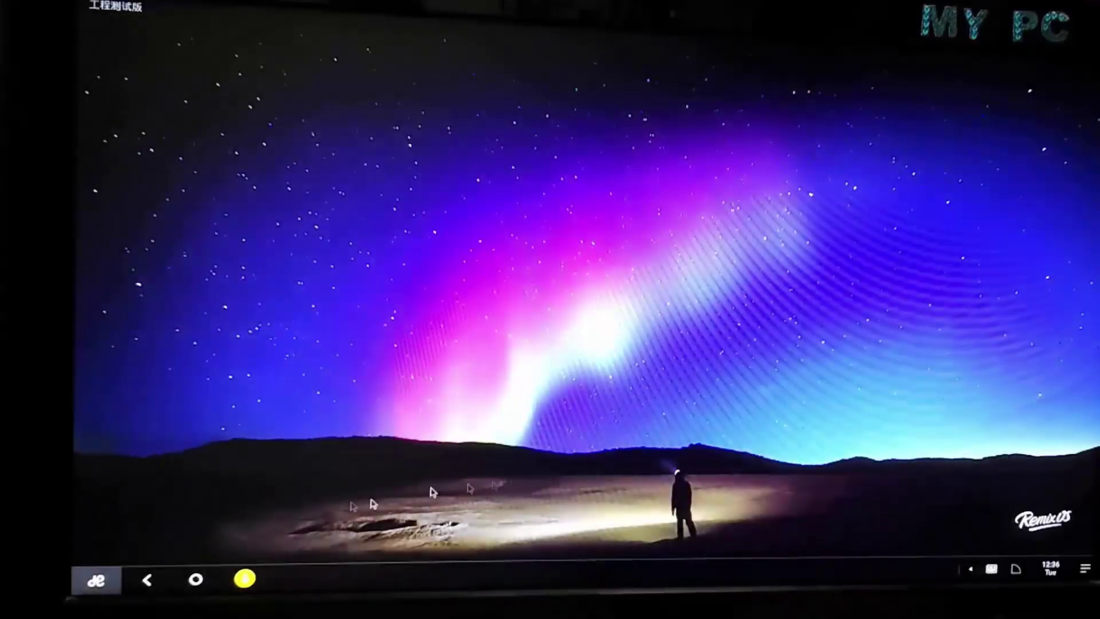
# Step: Look over the installed apps in Remix OS, dismiss the system process dialog and open Settings from the desktop
pyautogui.click(117, 580)
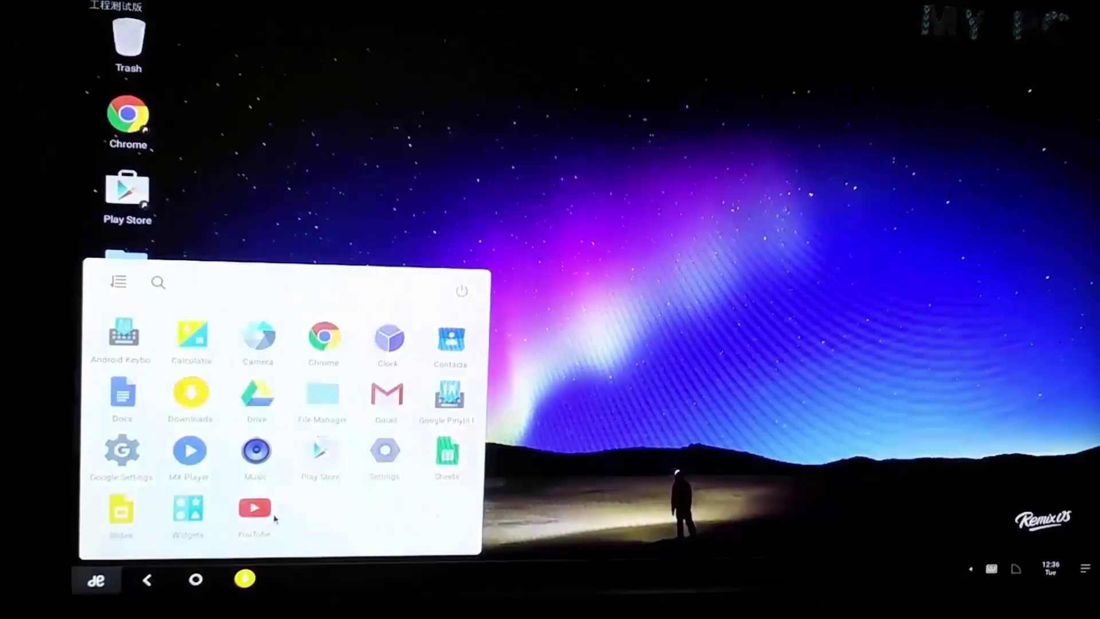
pyautogui.click(243, 187)
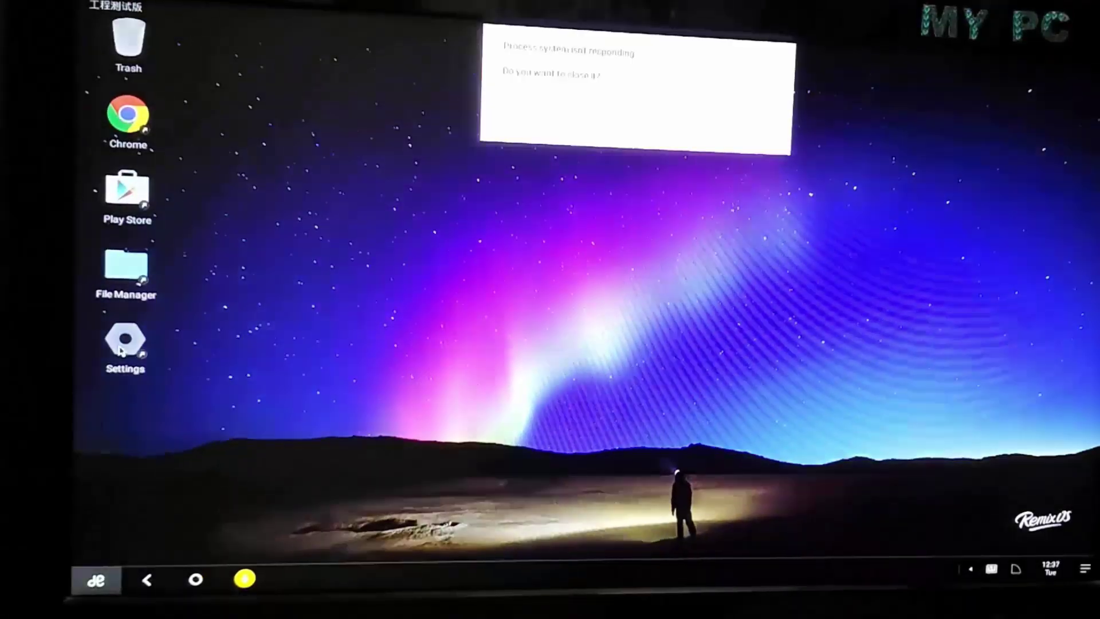
pyautogui.click(758, 134)
pyautogui.doubleClick(122, 346)
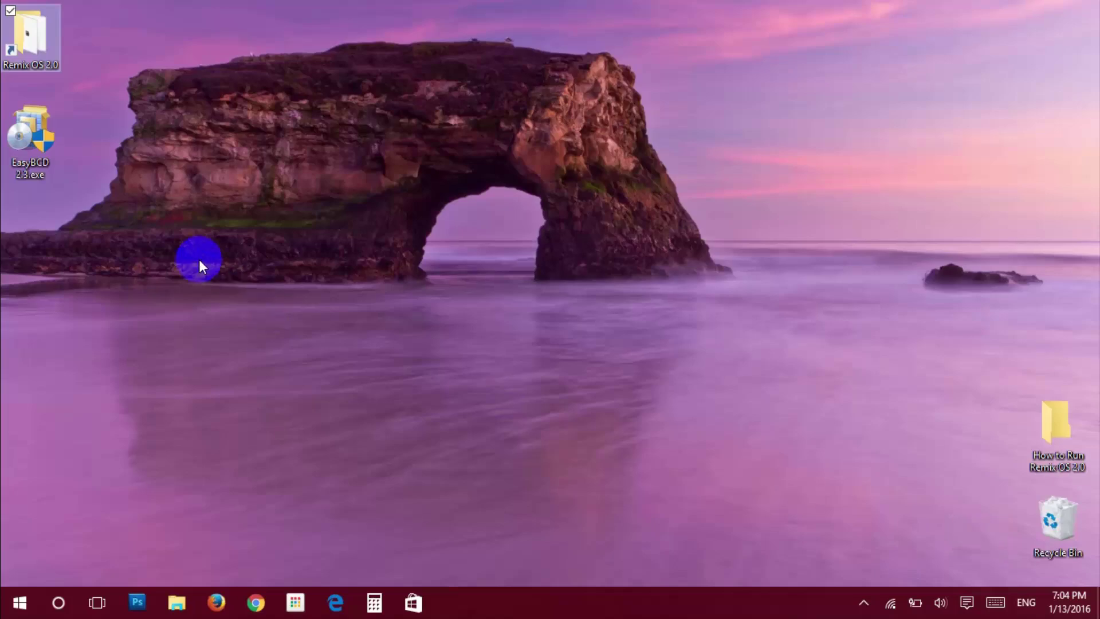
# Step: View the Remix OS archive and USB tool in the Remix OS 2.0 desktop folder, and close the folder
pyautogui.moveTo(198, 259); pyautogui.dragTo(3, 3)
pyautogui.click(100, 103)
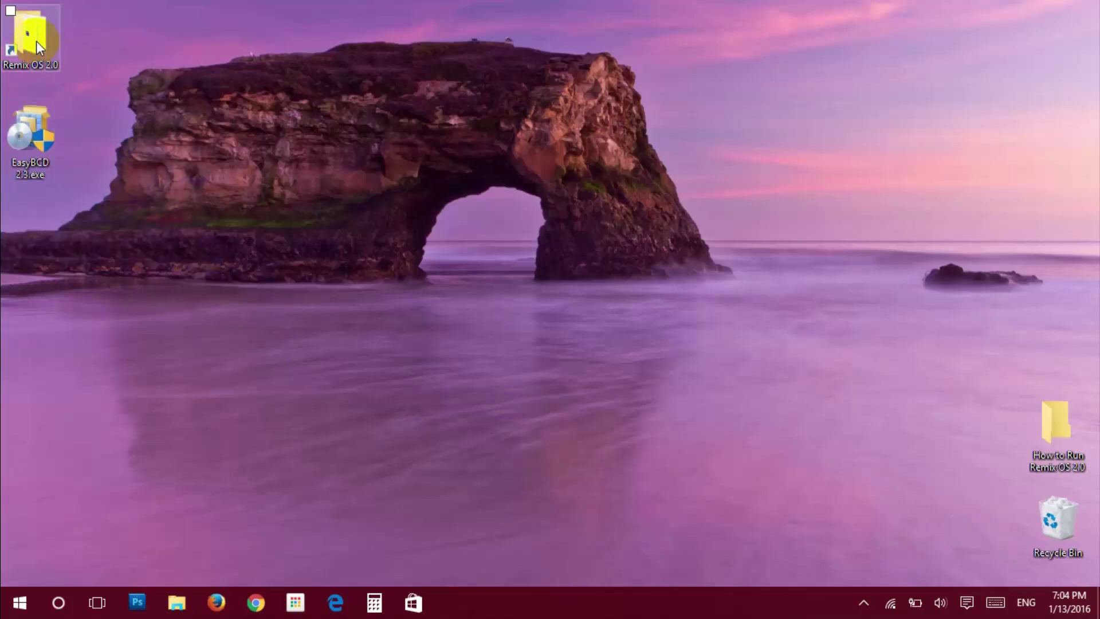
pyautogui.doubleClick(36, 40)
pyautogui.click(319, 174)
pyautogui.moveTo(303, 260); pyautogui.dragTo(259, 154)
pyautogui.click(325, 307)
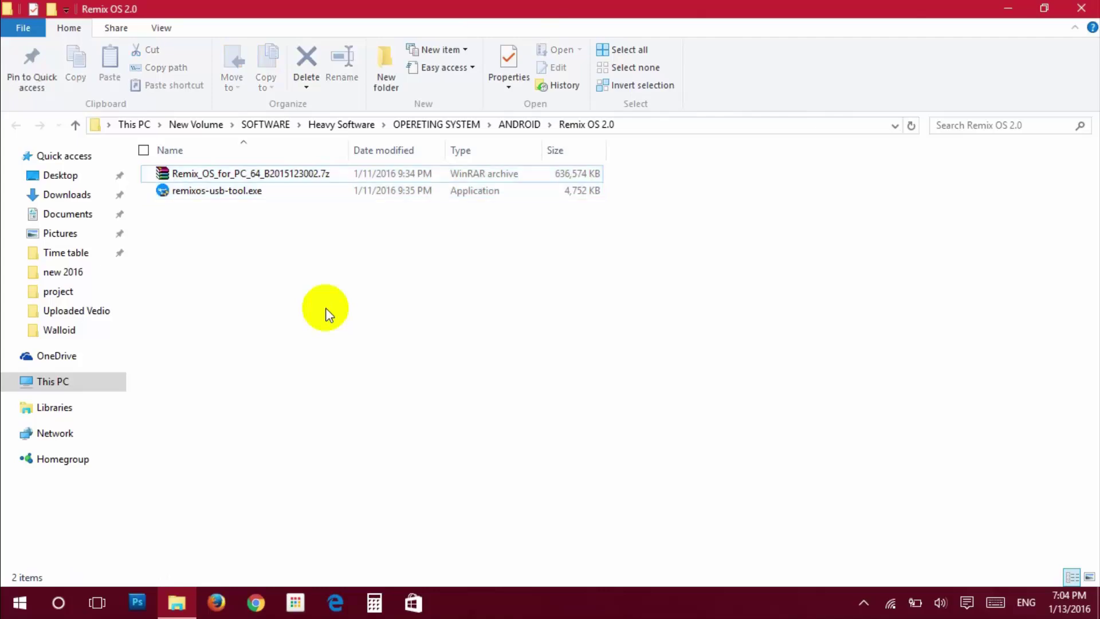
pyautogui.click(1082, 10)
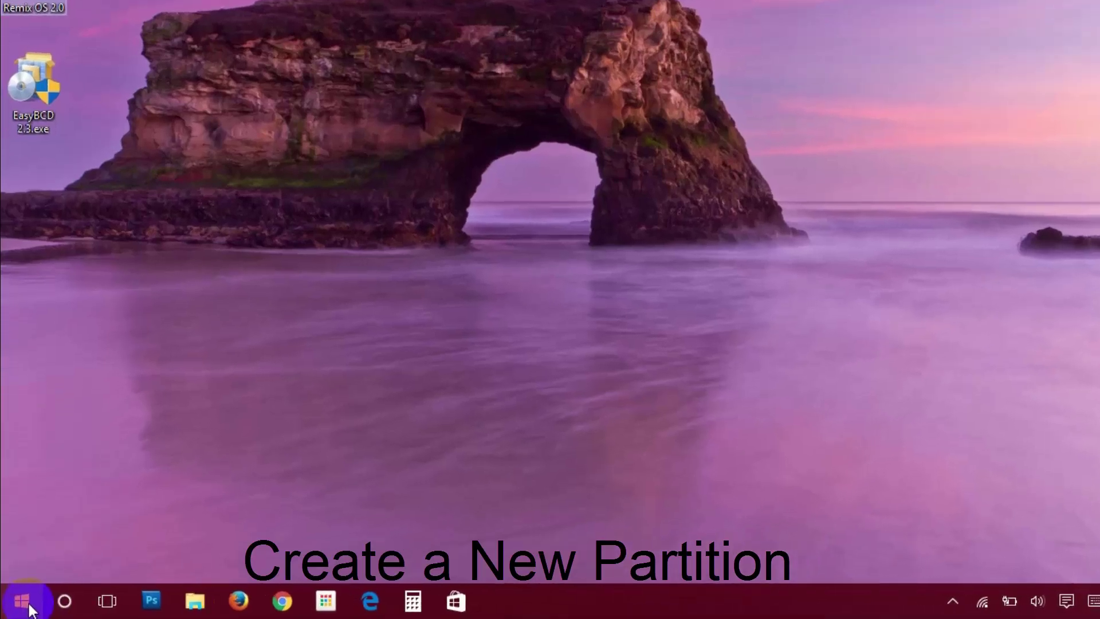
# Step: Open Disk Management in a maximized window and bring up the Shrink Volume dialog for drive C
pyautogui.rightClick(23, 606)
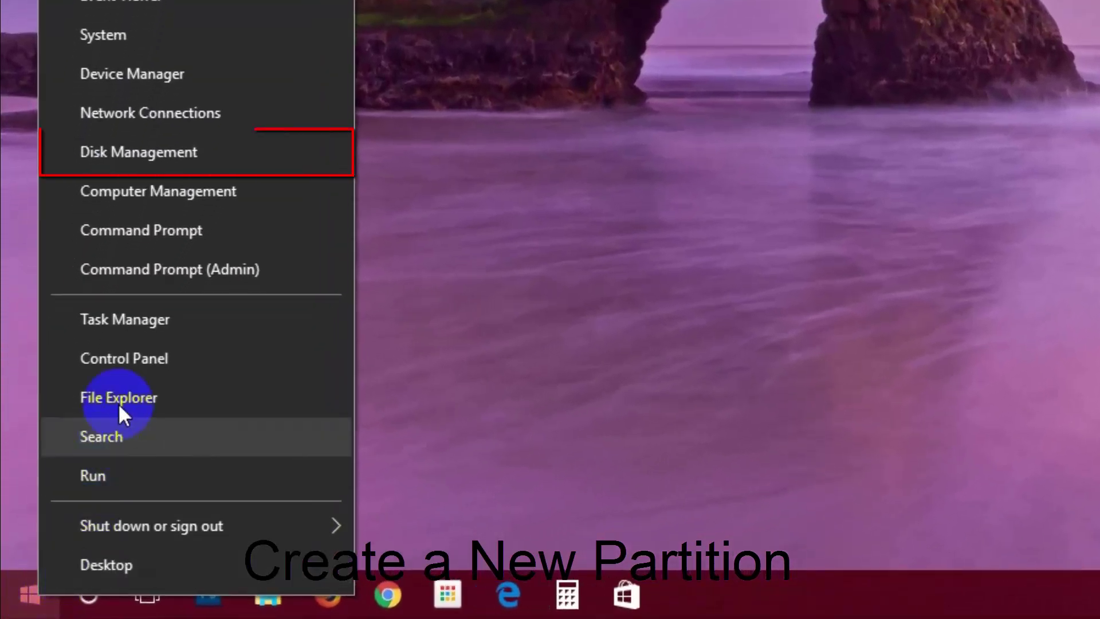
pyautogui.click(186, 152)
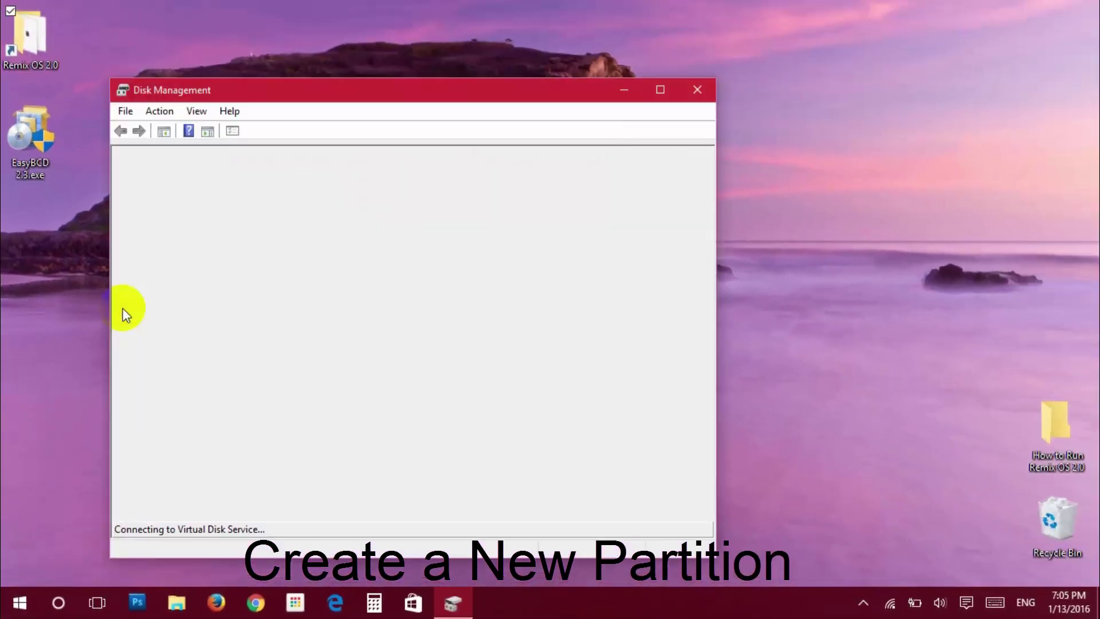
pyautogui.moveTo(426, 96); pyautogui.dragTo(547, 52)
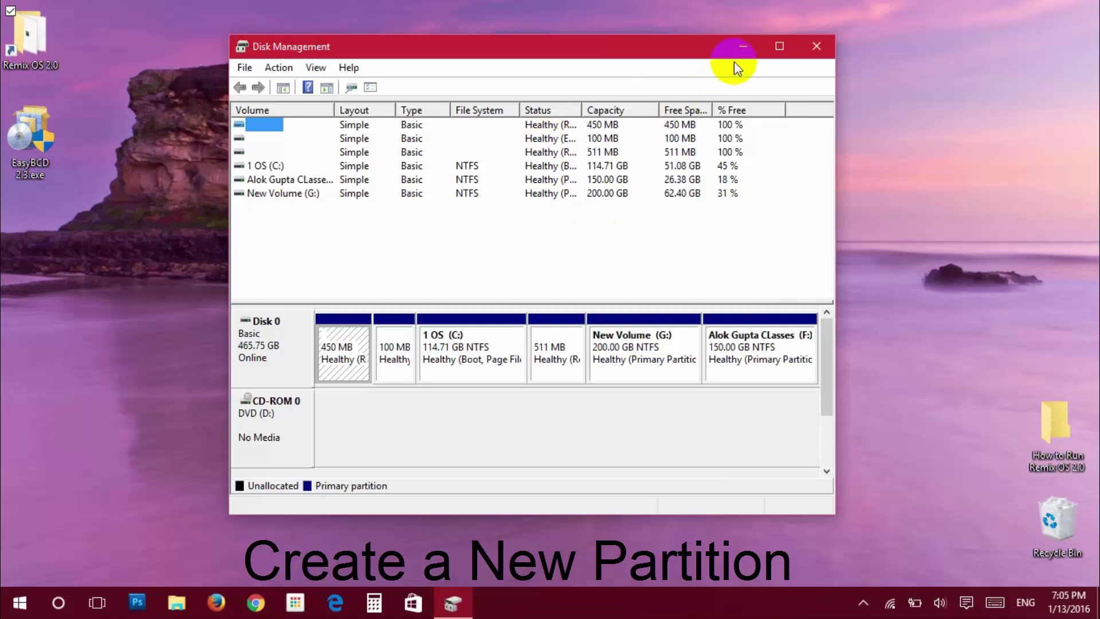
pyautogui.click(779, 46)
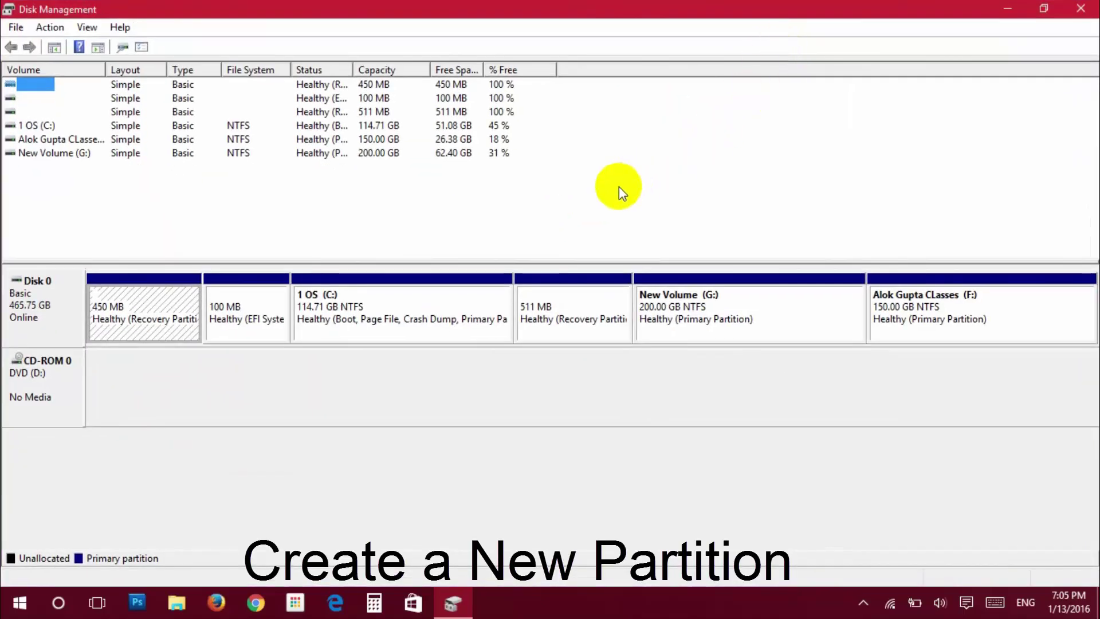
pyautogui.rightClick(355, 318)
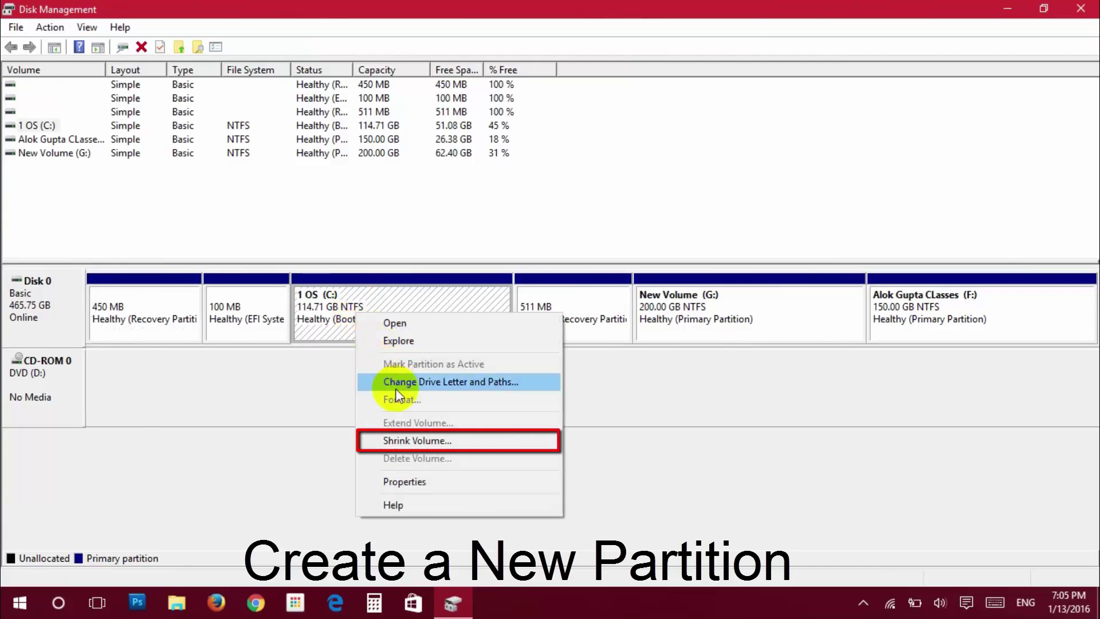
pyautogui.click(400, 439)
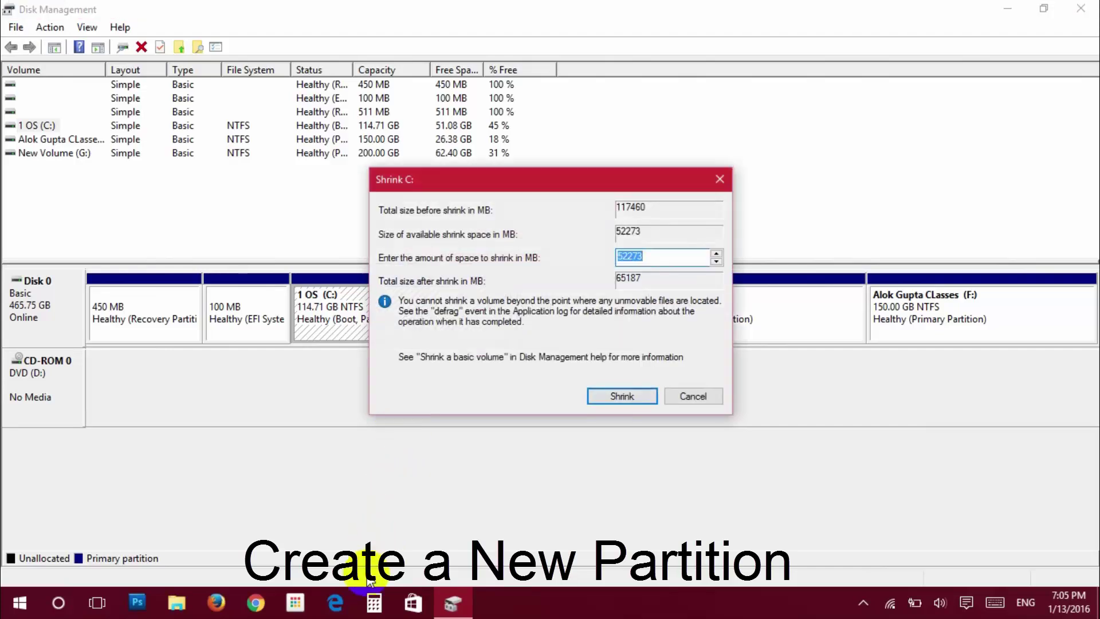
# Step: Switch to Calculator, multiply 16 by 1024 and copy the result
pyautogui.click(374, 601)
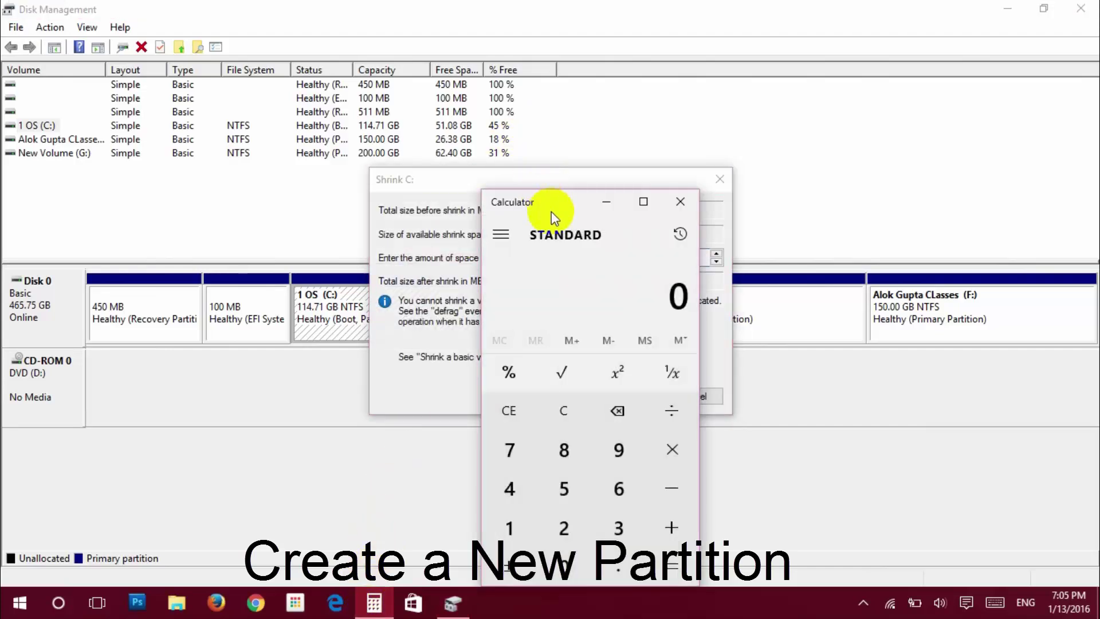
pyautogui.moveTo(551, 211); pyautogui.dragTo(177, 84)
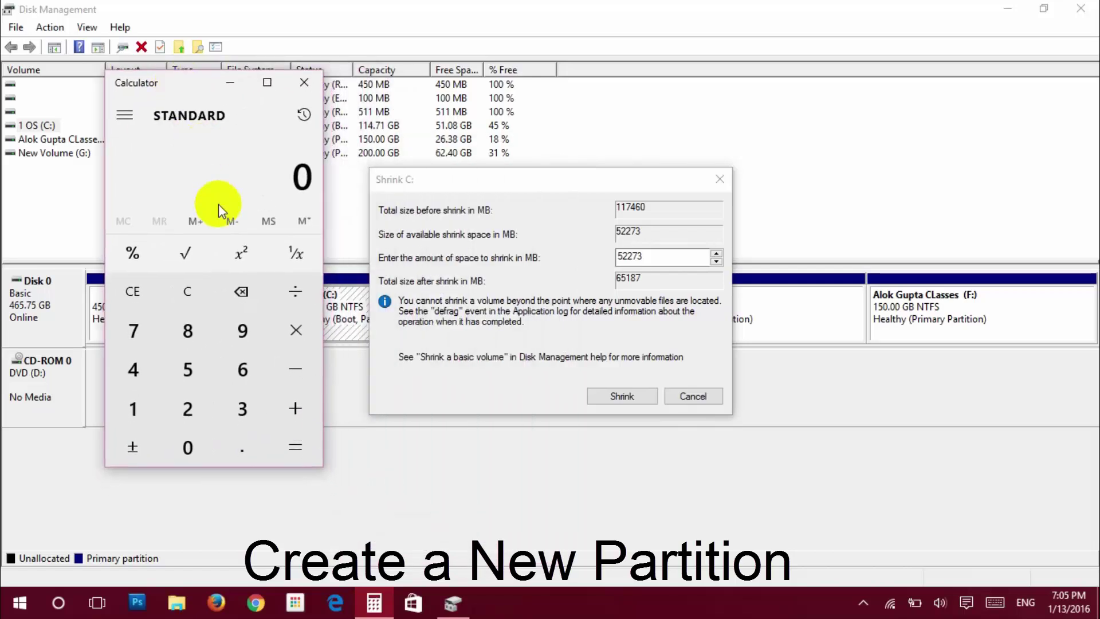
pyautogui.write('*')
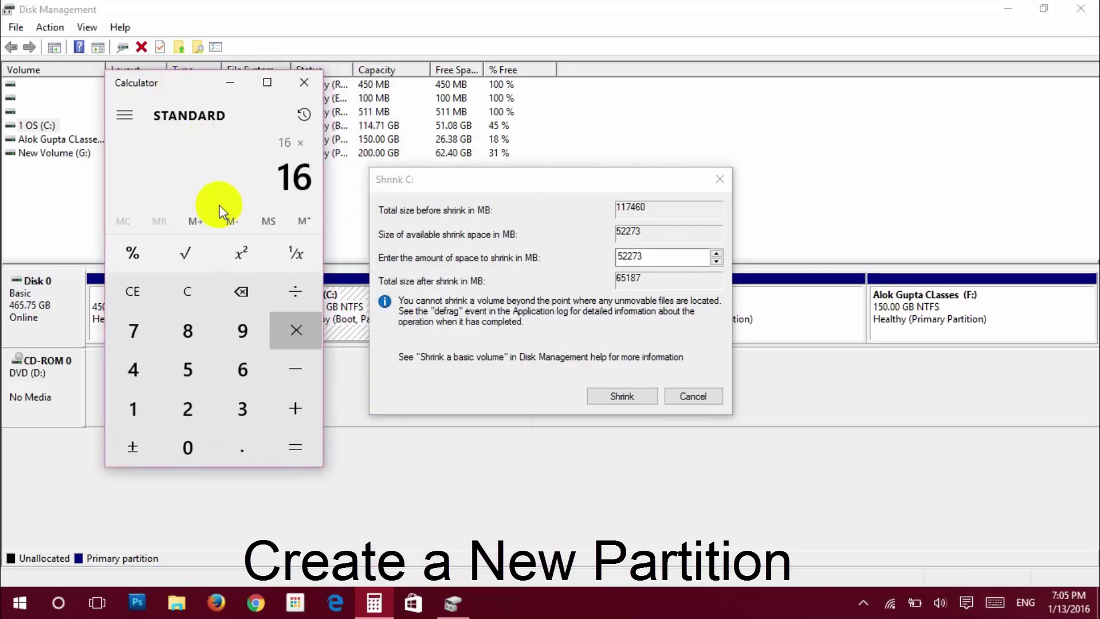
pyautogui.write('1024')
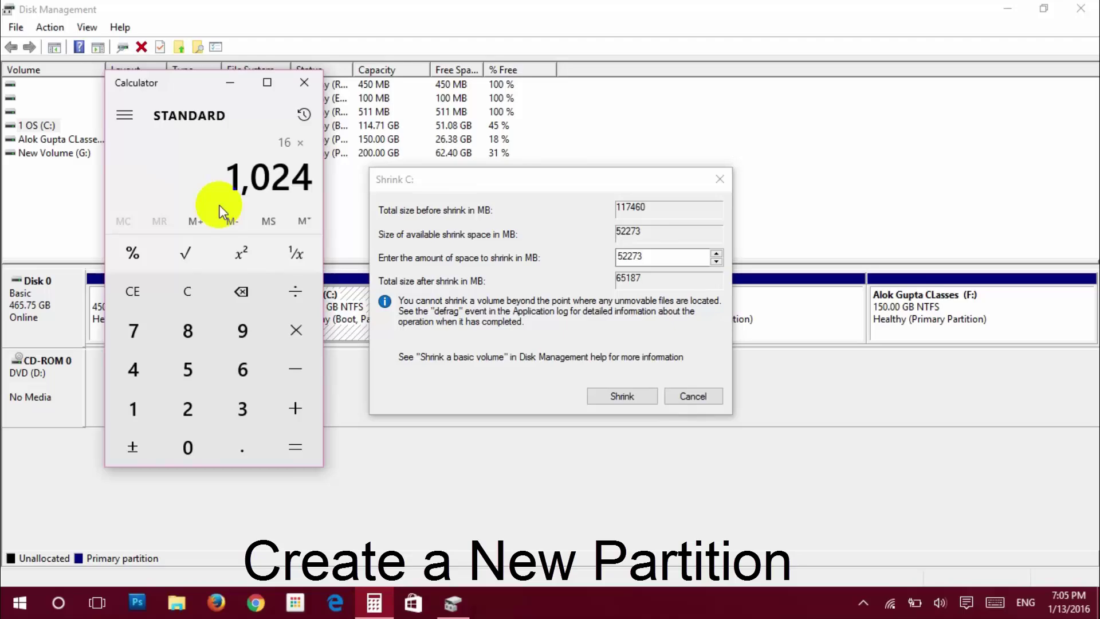
pyautogui.press('Return')
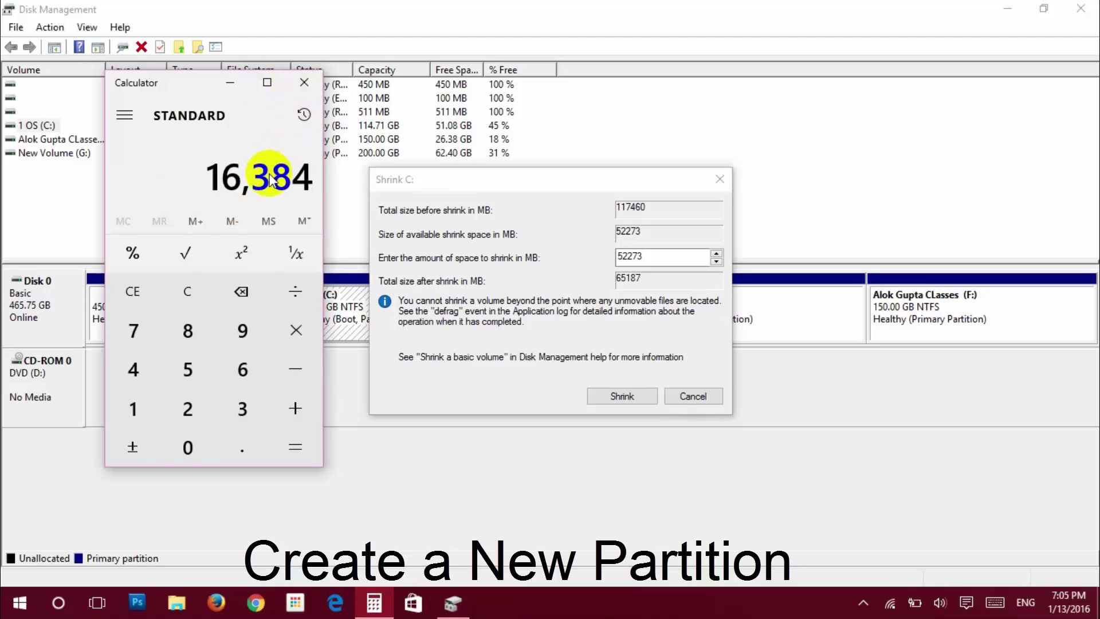
pyautogui.rightClick(270, 179)
pyautogui.click(266, 127)
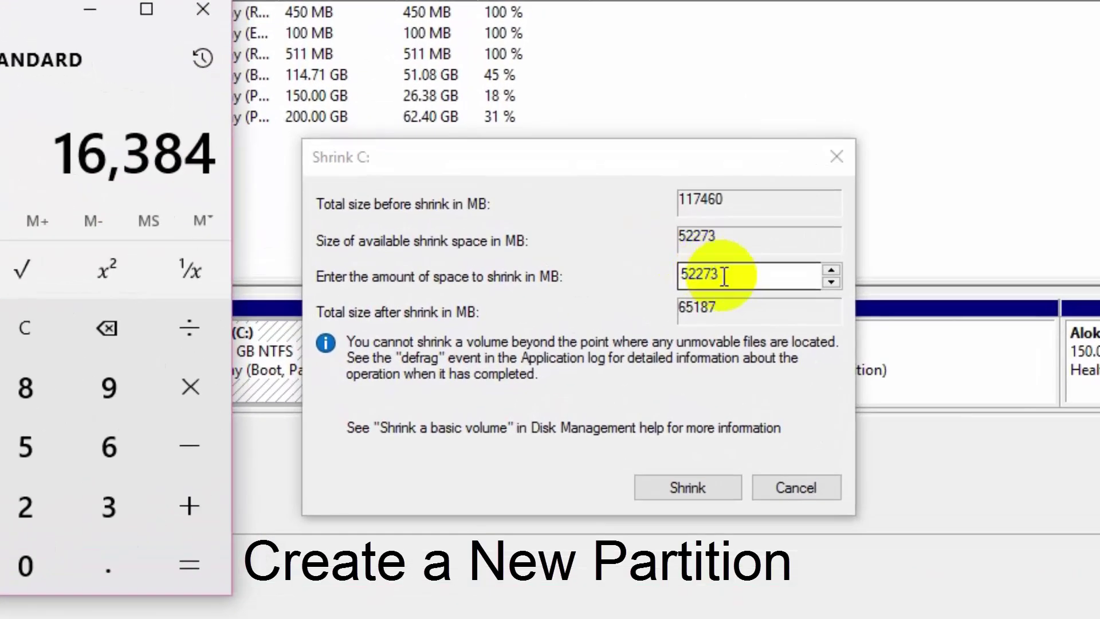
# Step: Shrink drive C by 16384 MB, using the copied value as the shrink amount
pyautogui.click(480, 275)
pyautogui.rightClick(704, 274)
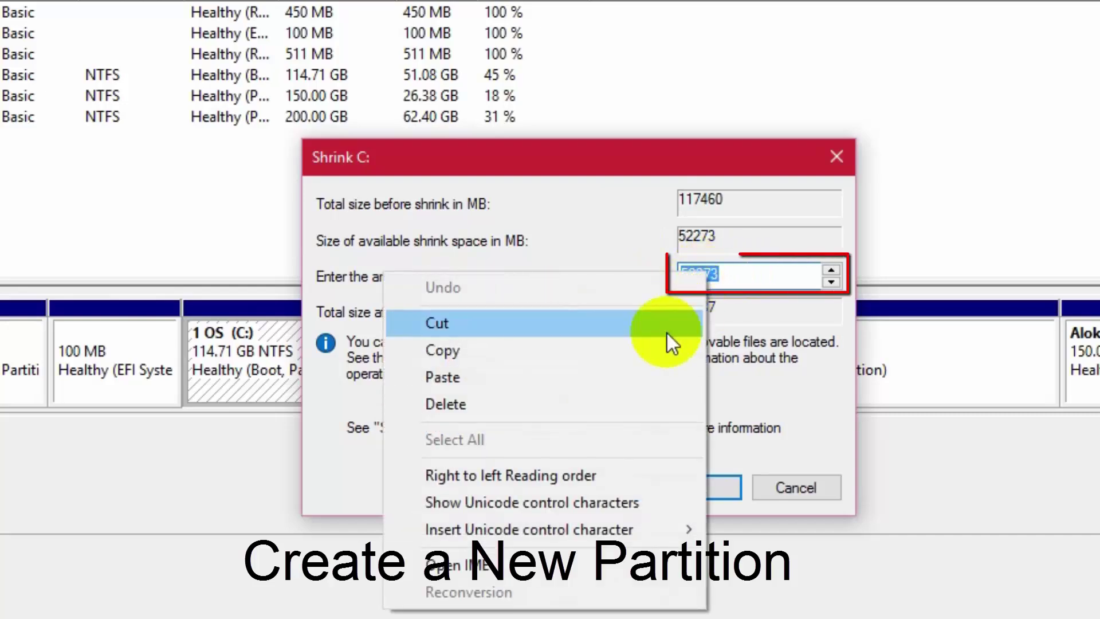
pyautogui.click(610, 376)
pyautogui.click(684, 487)
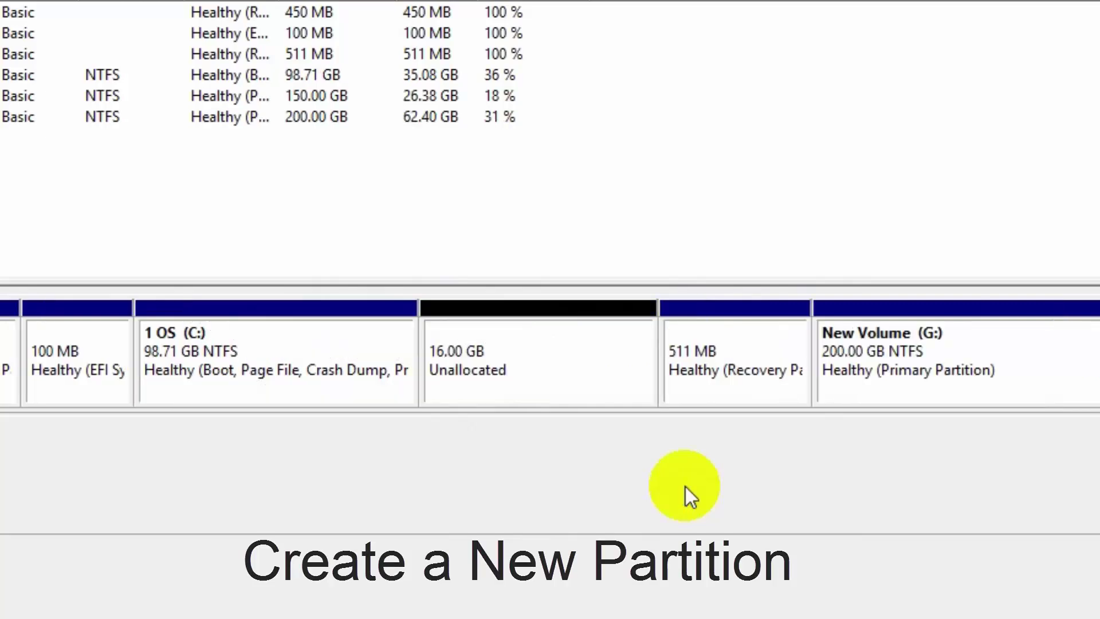
# Step: Set up a new simple volume in the unallocated space with a size of 16384 MB and drive letter E
pyautogui.rightClick(508, 373)
pyautogui.click(562, 386)
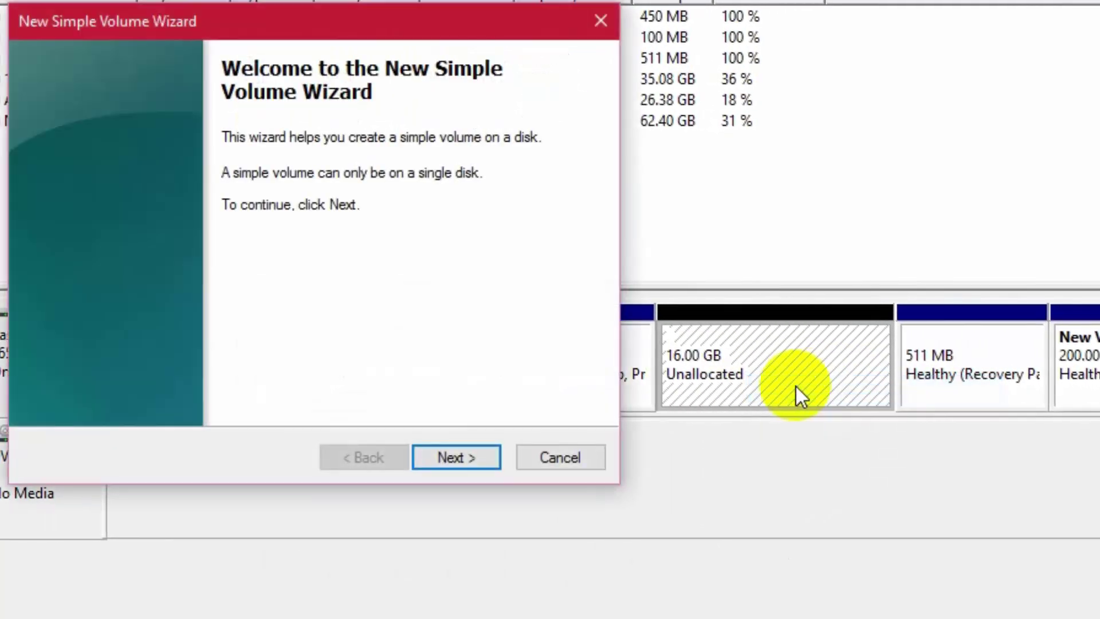
pyautogui.click(446, 457)
pyautogui.click(447, 457)
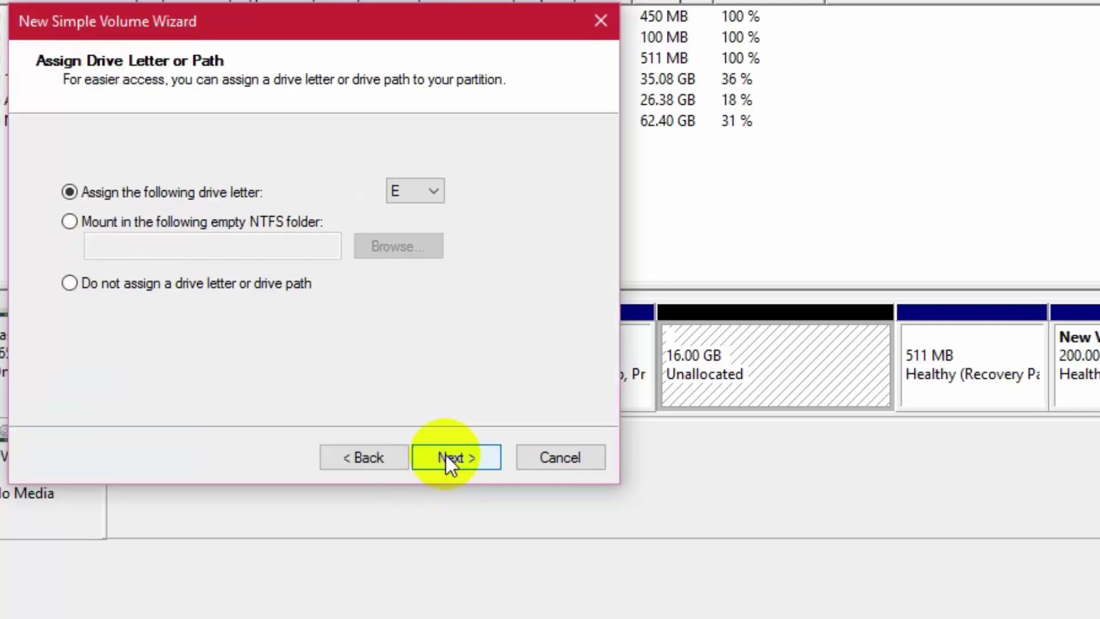
pyautogui.click(374, 458)
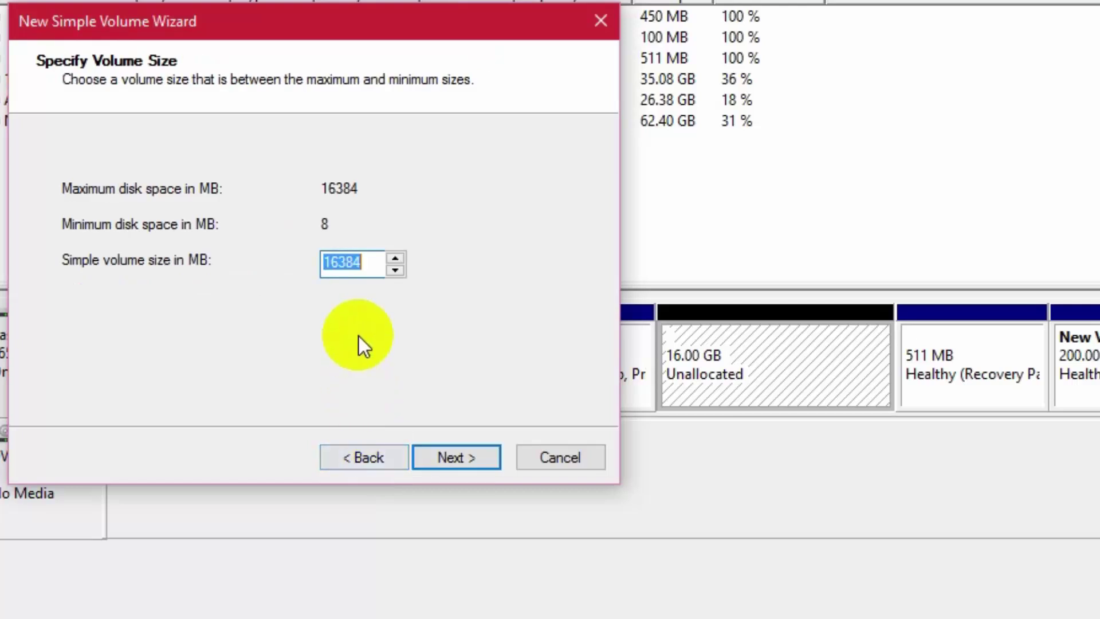
pyautogui.click(438, 457)
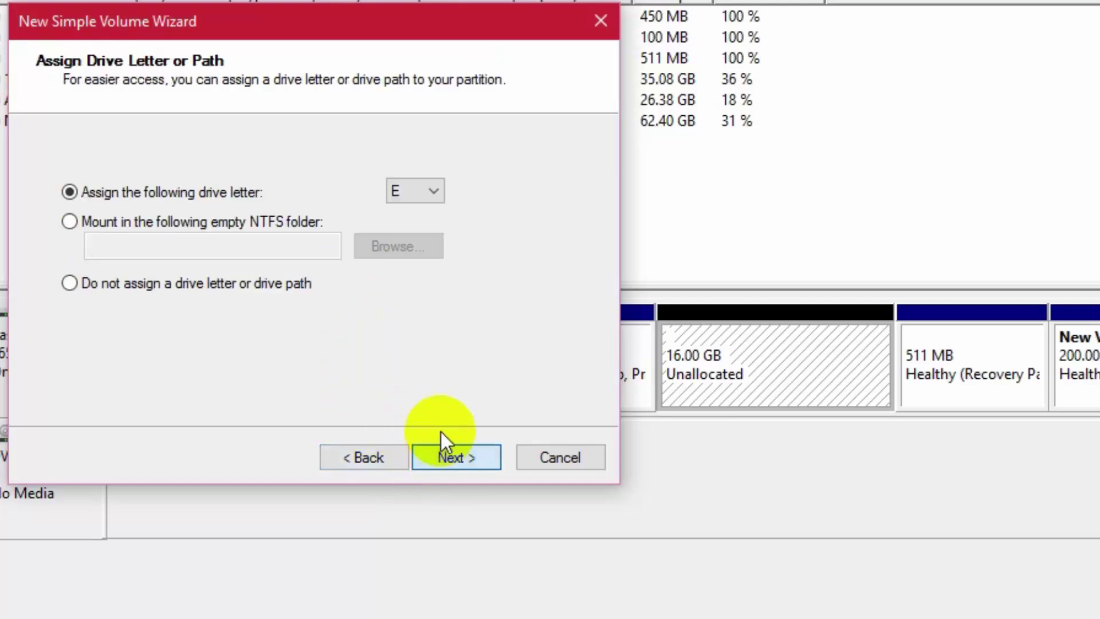
pyautogui.click(452, 458)
# Step: Choose FAT32 as the file system, label the volume Remix OS and finish creating it
pyautogui.click(380, 249)
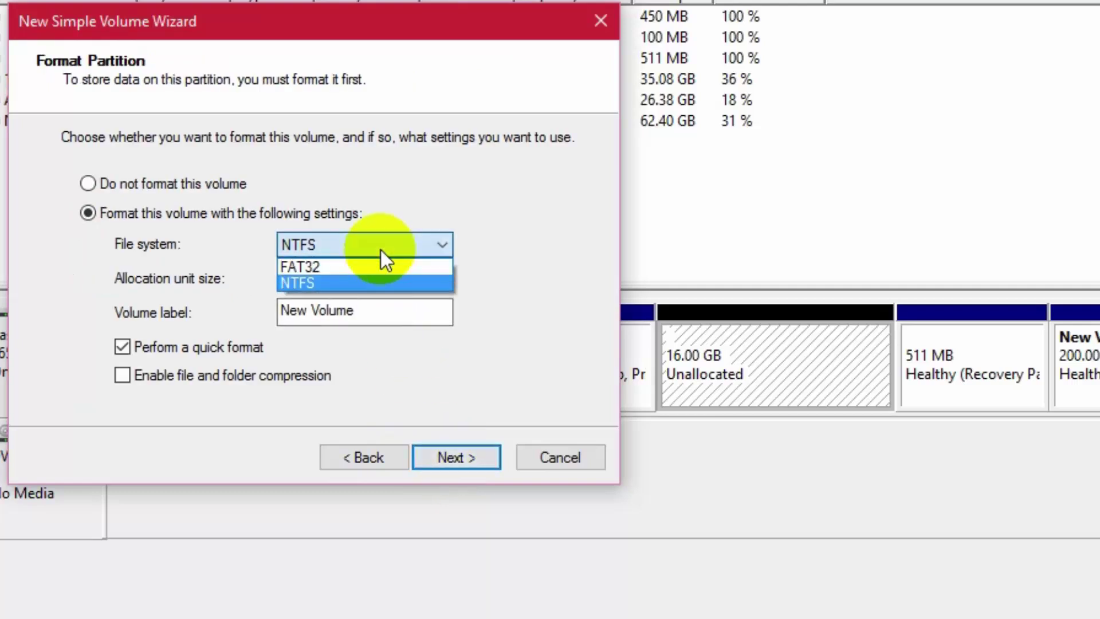
pyautogui.click(372, 266)
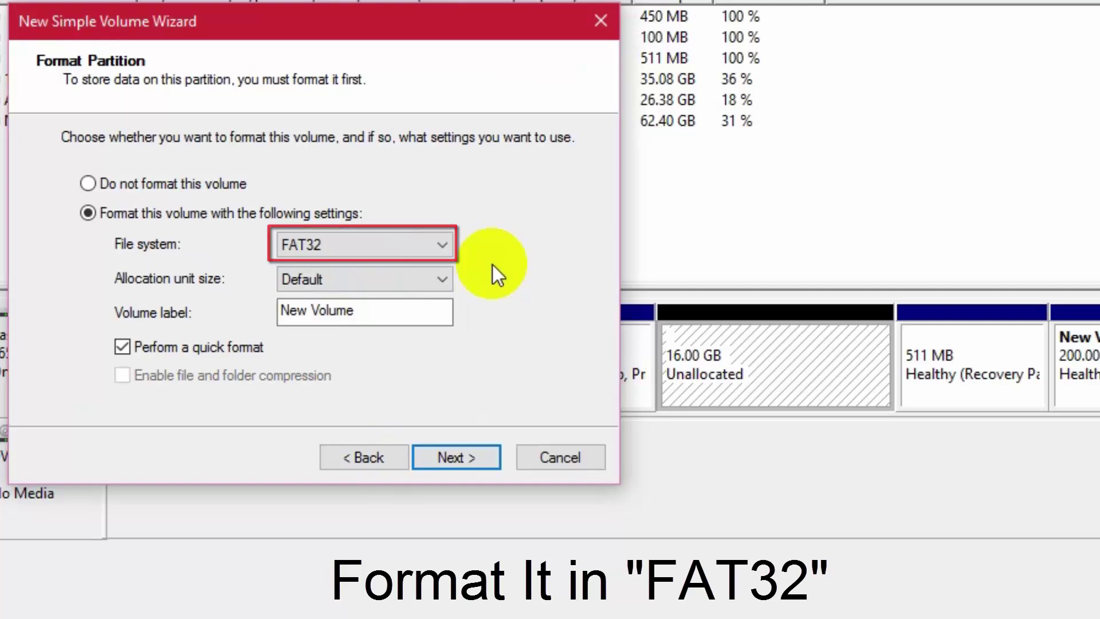
pyautogui.moveTo(437, 309); pyautogui.dragTo(4, 314)
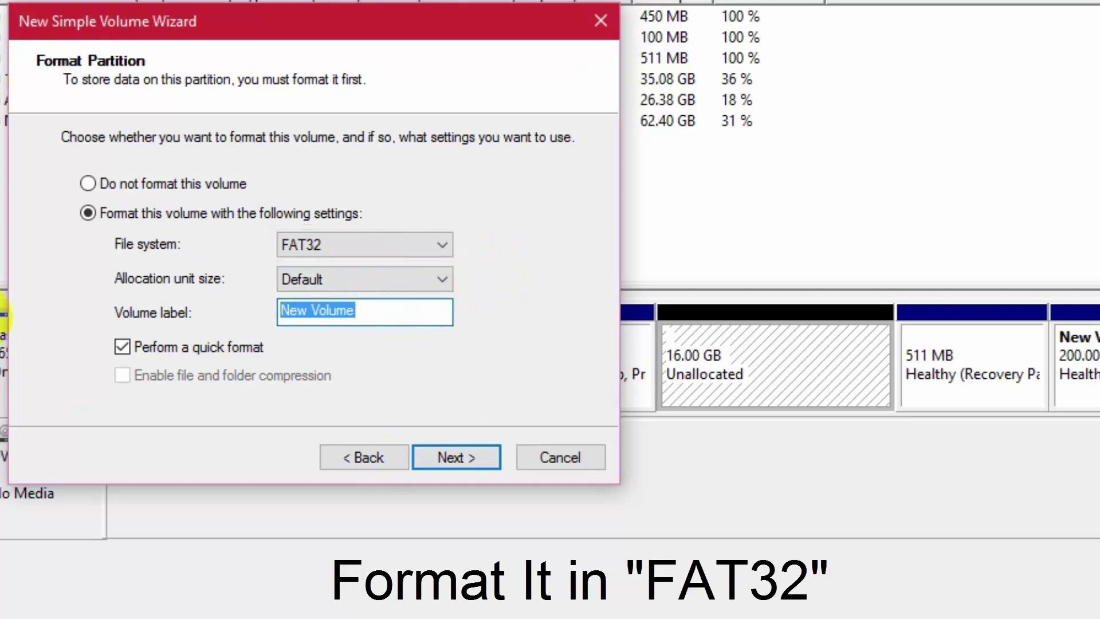
pyautogui.write('Remix OS')
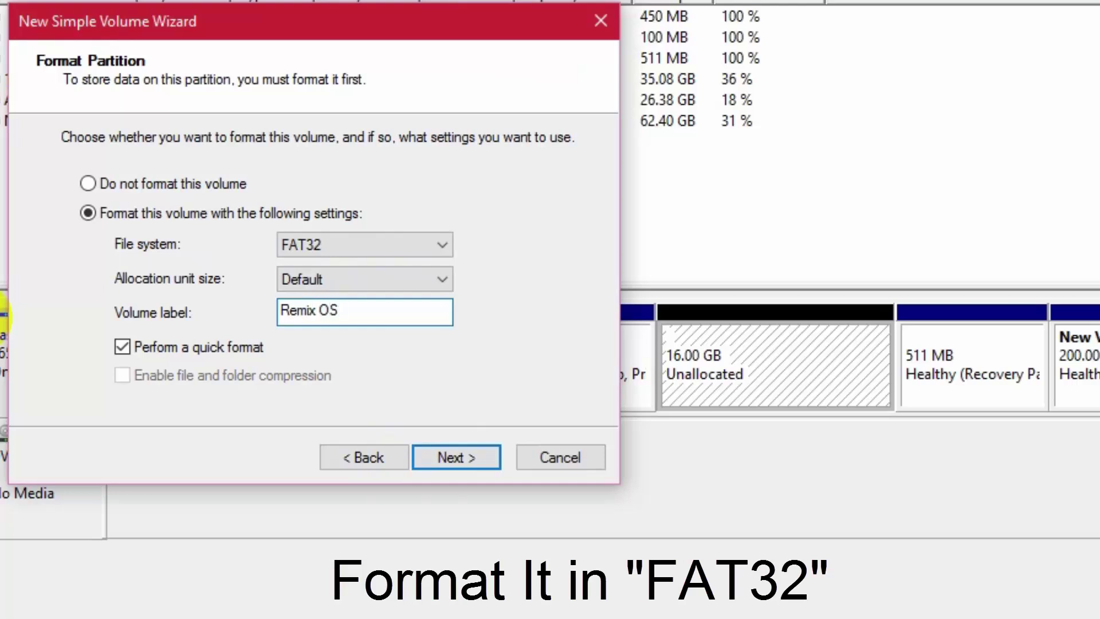
pyautogui.click(452, 456)
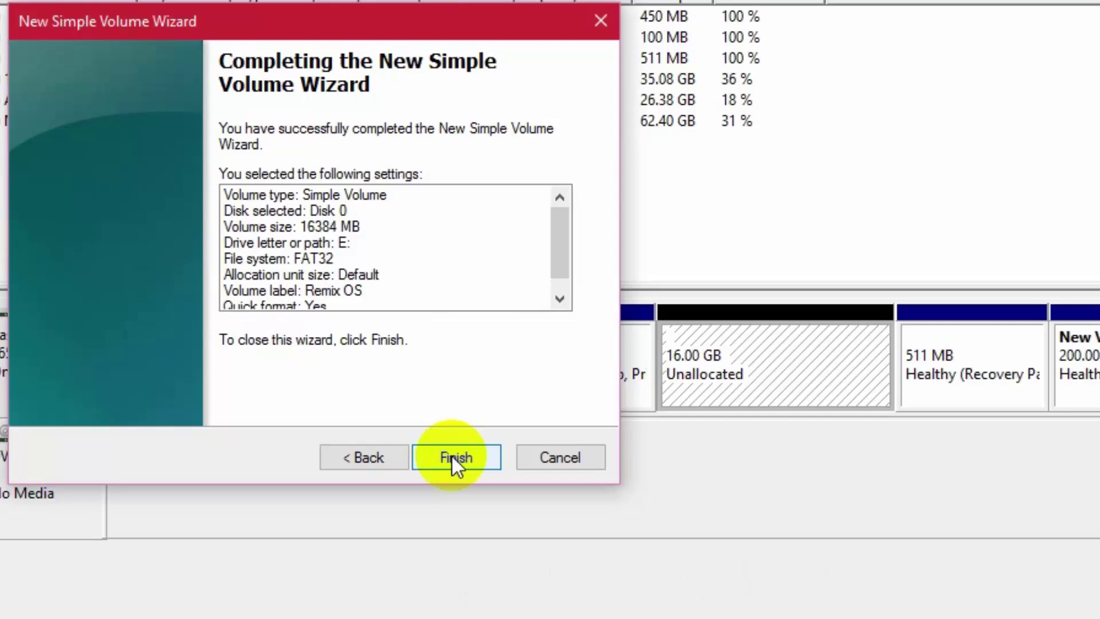
pyautogui.click(452, 456)
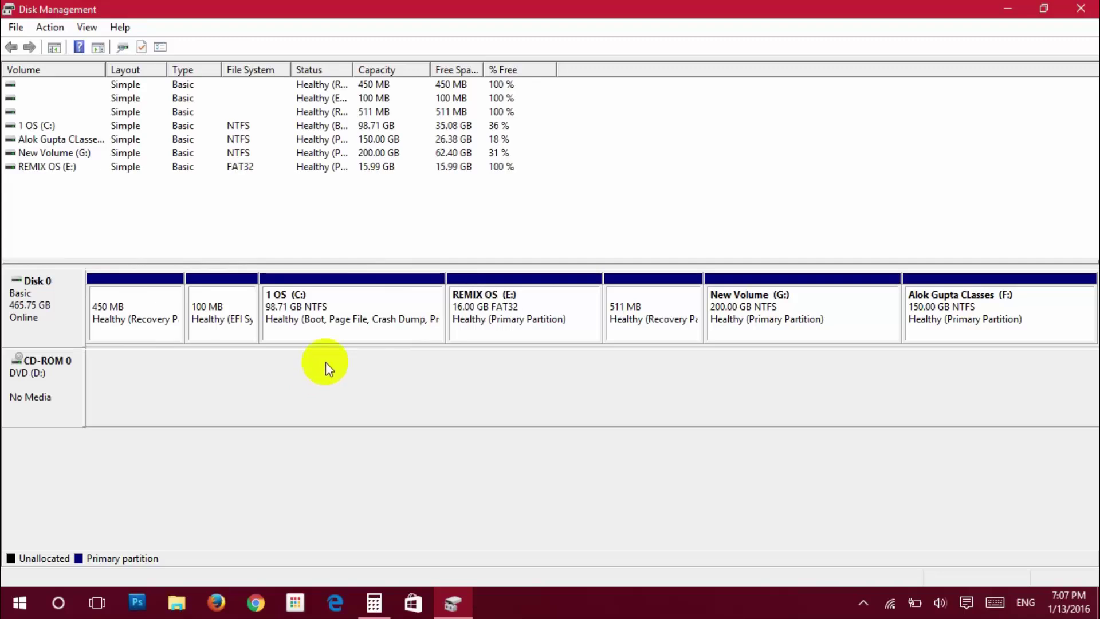
# Step: Close Disk Management and Calculator, and view the new drive under This PC in File Explorer
pyautogui.click(1073, 11)
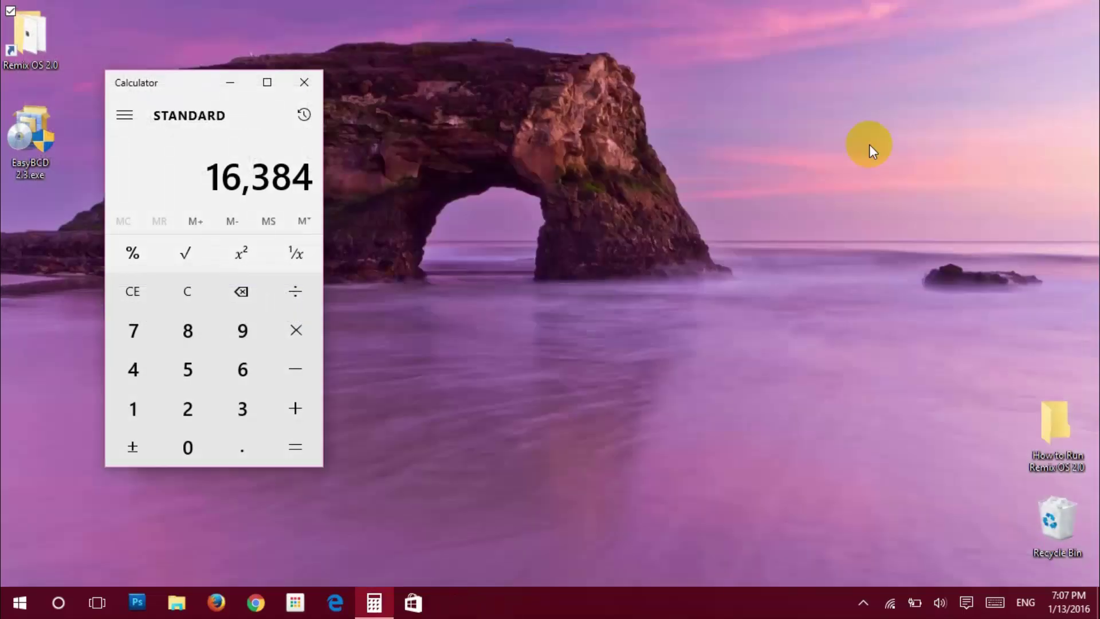
pyautogui.click(305, 82)
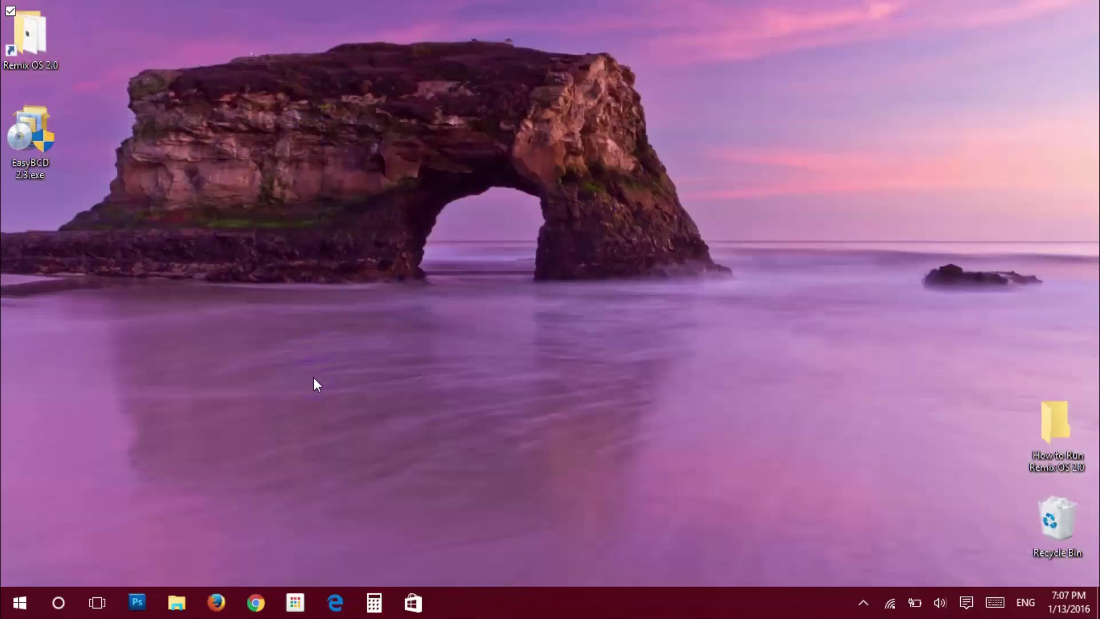
pyautogui.click(184, 596)
pyautogui.click(57, 381)
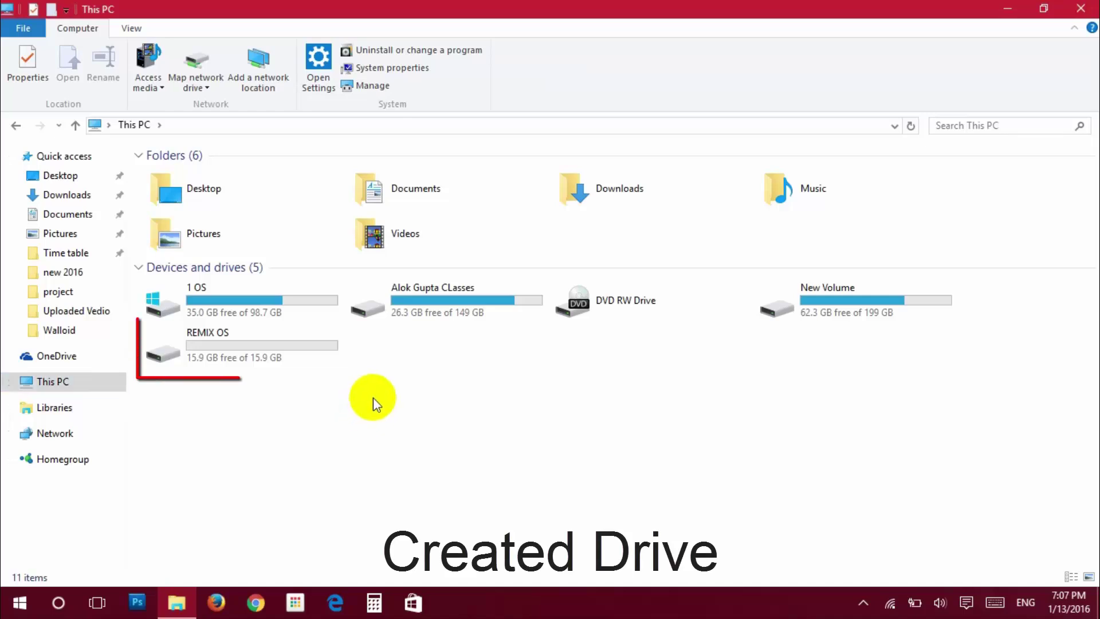
# Step: Extract Remix_OS_for_PC_64_B2015123002.7z from the Remix OS 2.0 desktop shortcut's folder into a subfolder of the same name
pyautogui.click(1006, 10)
pyautogui.doubleClick(29, 46)
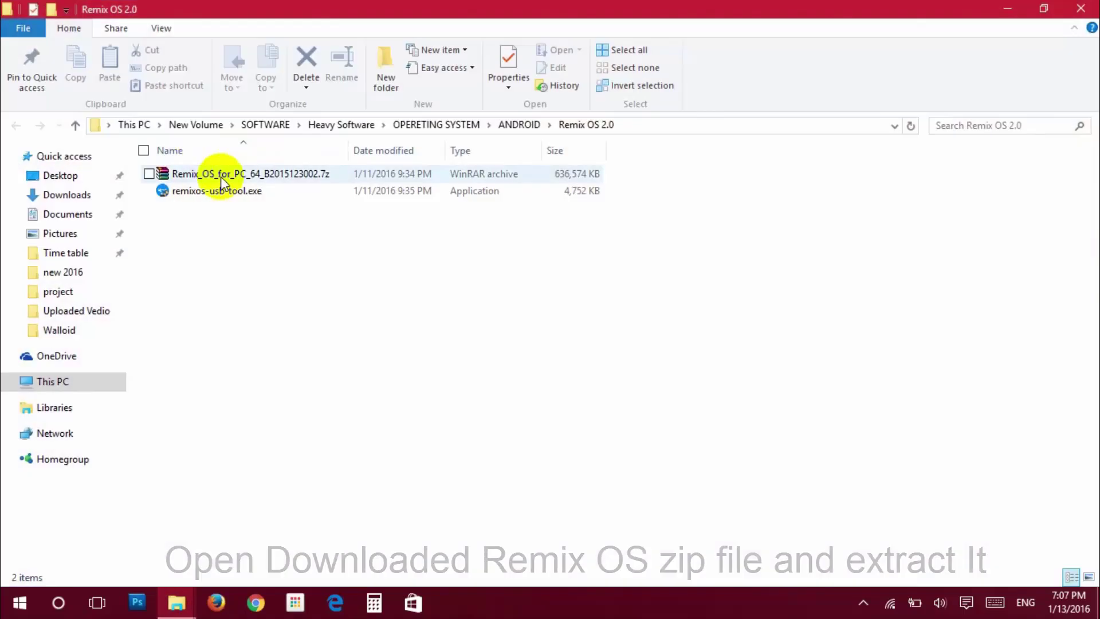
pyautogui.click(221, 177)
pyautogui.rightClick(221, 177)
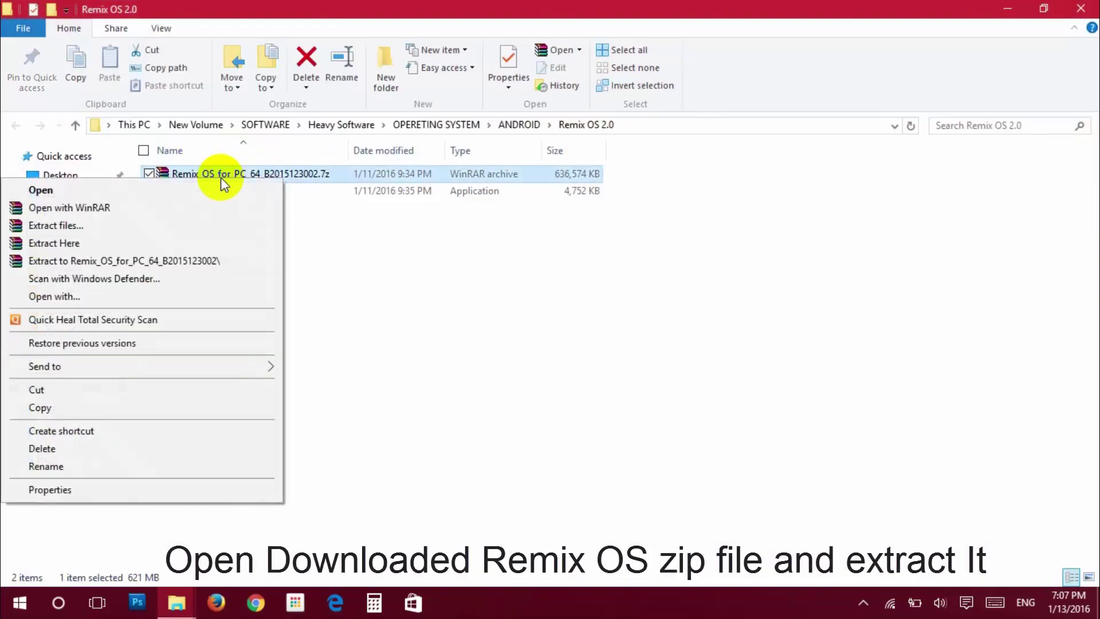
pyautogui.click(175, 225)
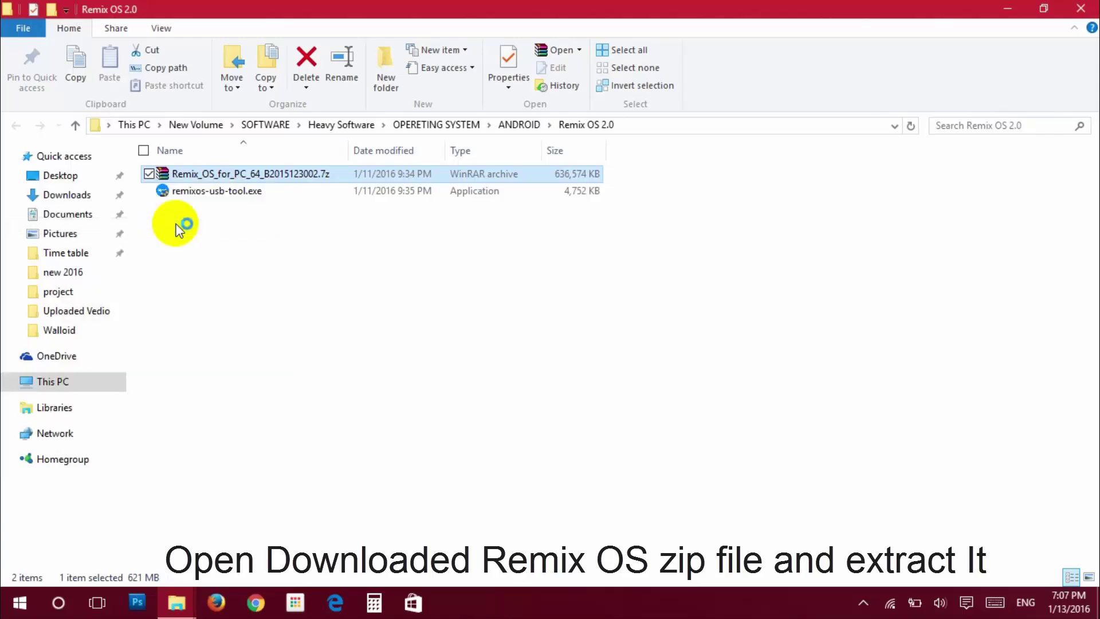
pyautogui.click(598, 467)
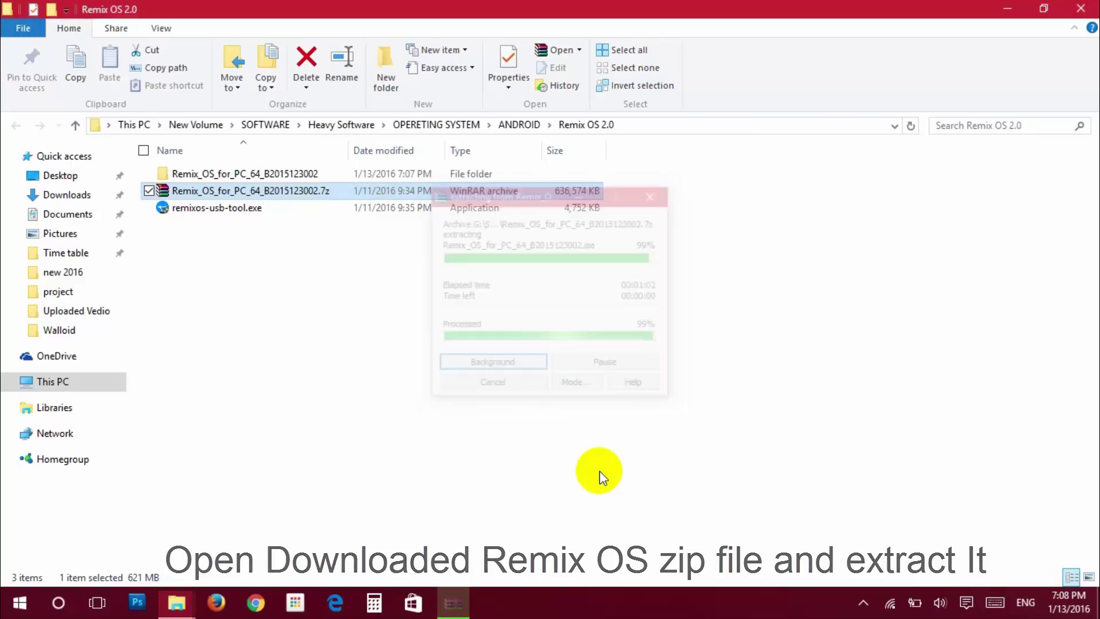
# Step: Copy Remix_OS_for_PC_64_B2015123002.iso from the extracted folder to the root of the REMIX OS drive
pyautogui.doubleClick(245, 173)
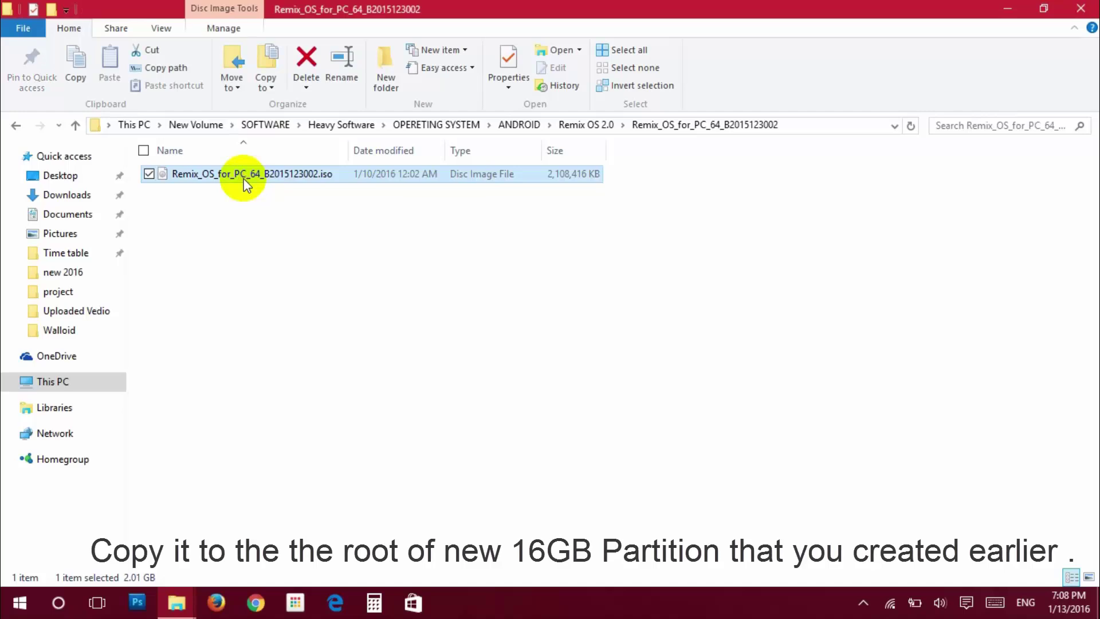
pyautogui.rightClick(244, 179)
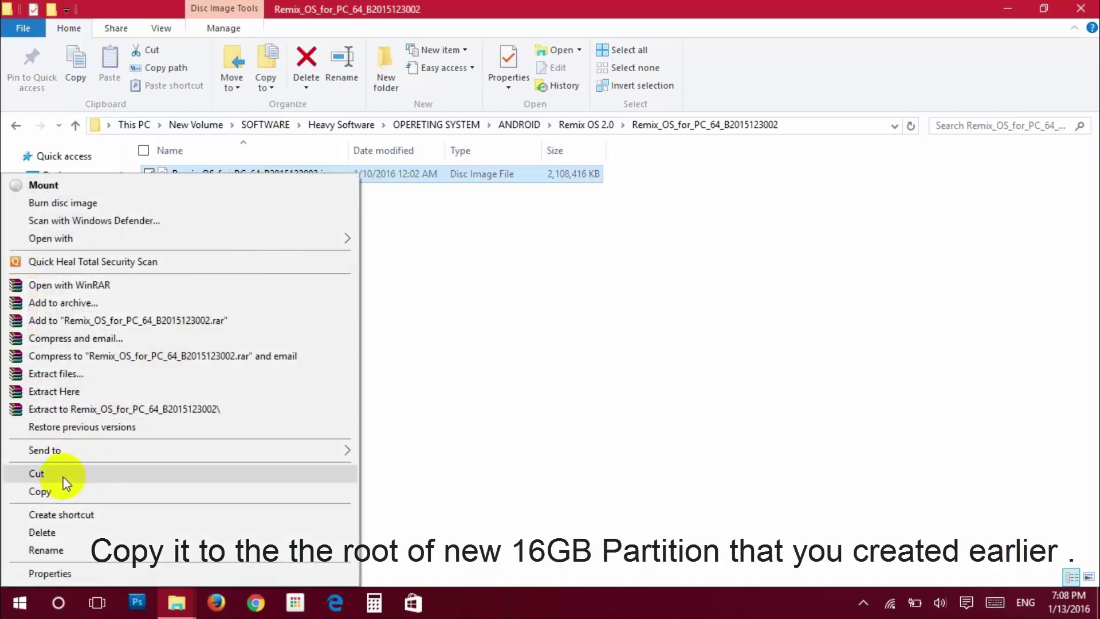
pyautogui.click(62, 491)
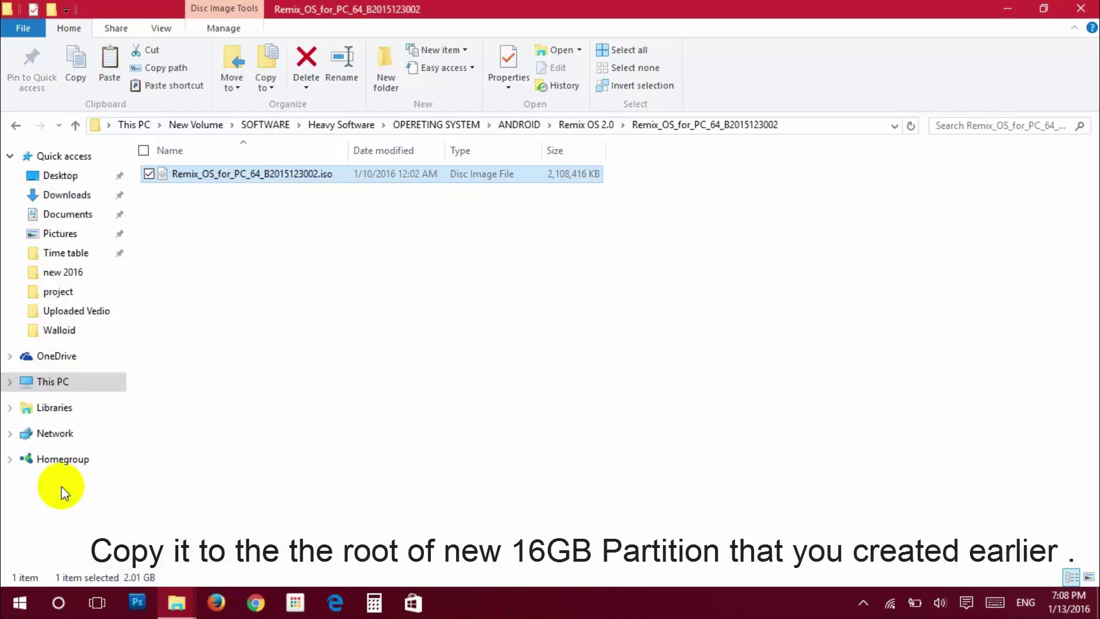
pyautogui.click(1081, 9)
pyautogui.click(176, 602)
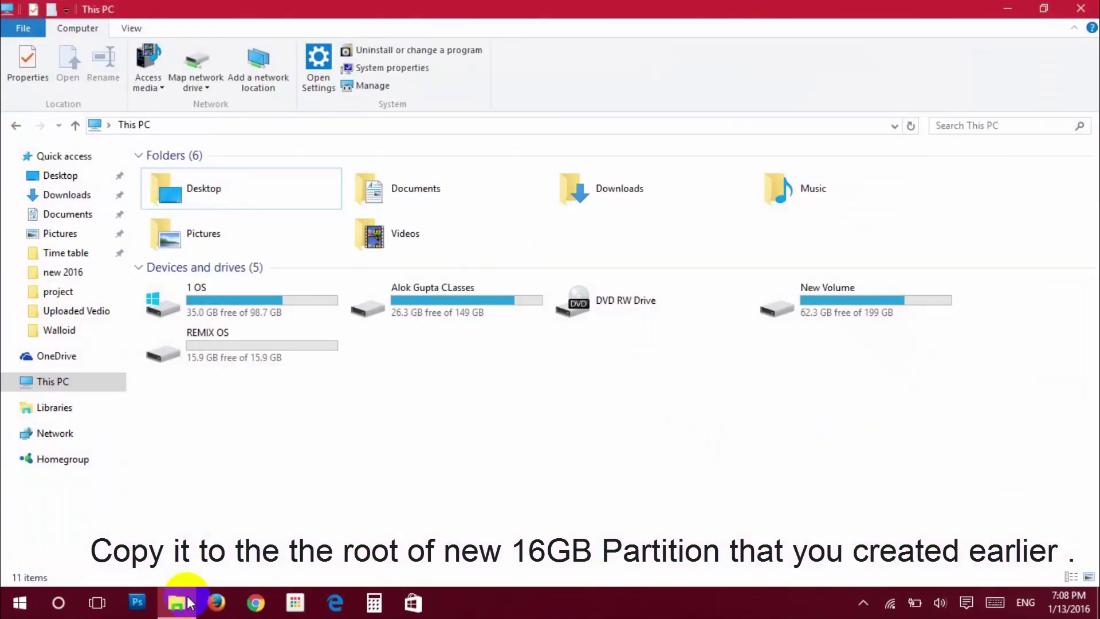
pyautogui.doubleClick(234, 341)
pyautogui.rightClick(237, 342)
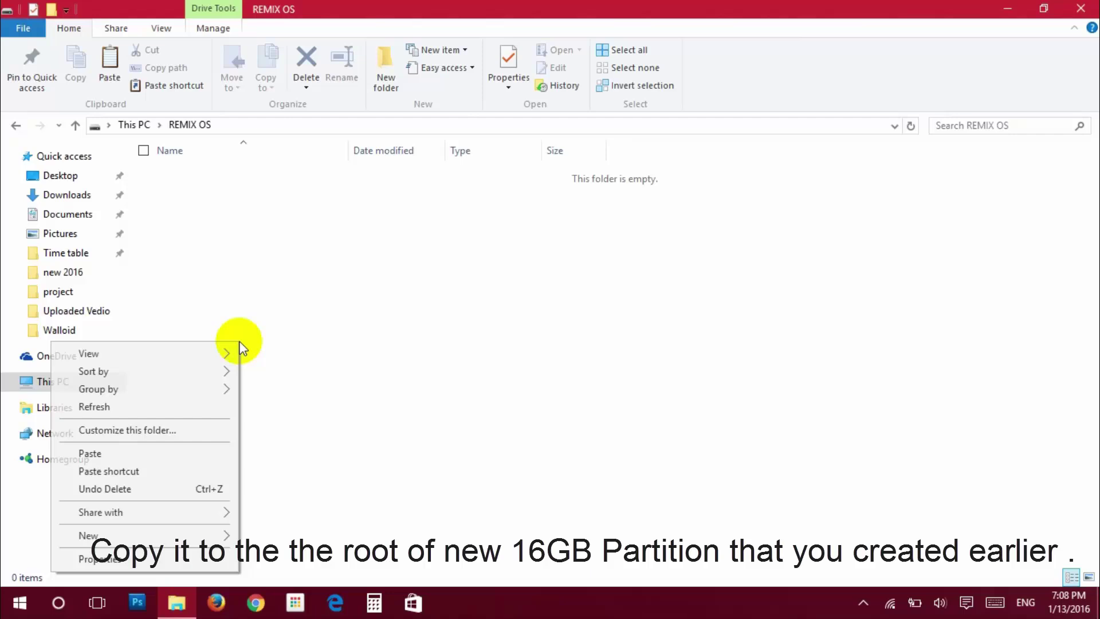
pyautogui.click(178, 453)
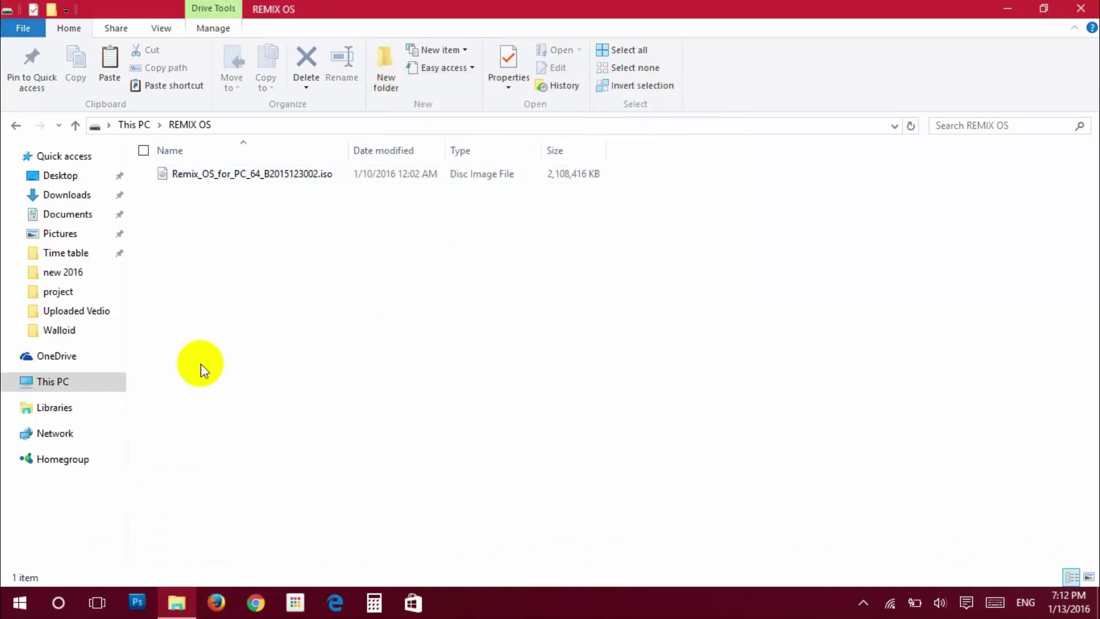
# Step: Open the format settings for the Techfire USB drive under This PC and choose FAT32 as its file system
pyautogui.click(50, 382)
pyautogui.click(305, 448)
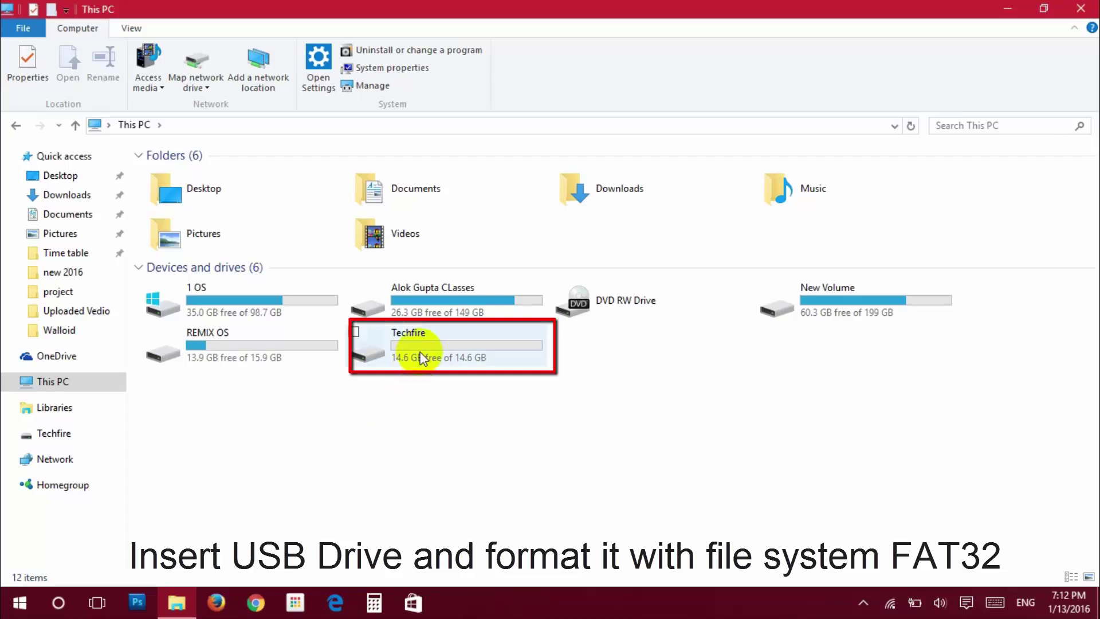
pyautogui.click(420, 350)
pyautogui.rightClick(420, 351)
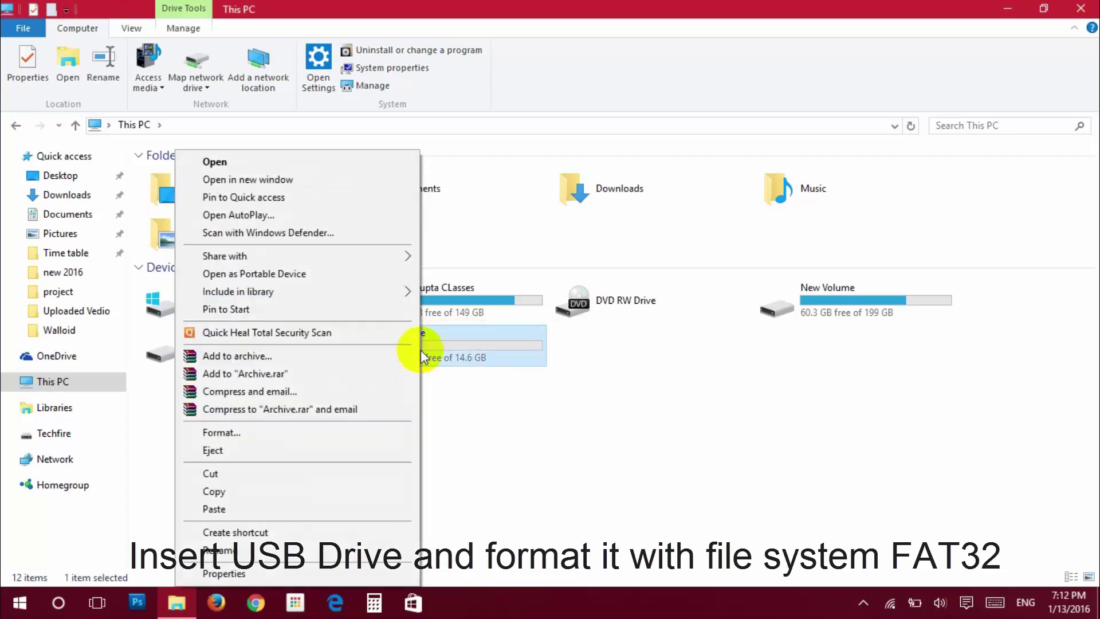
pyautogui.click(345, 440)
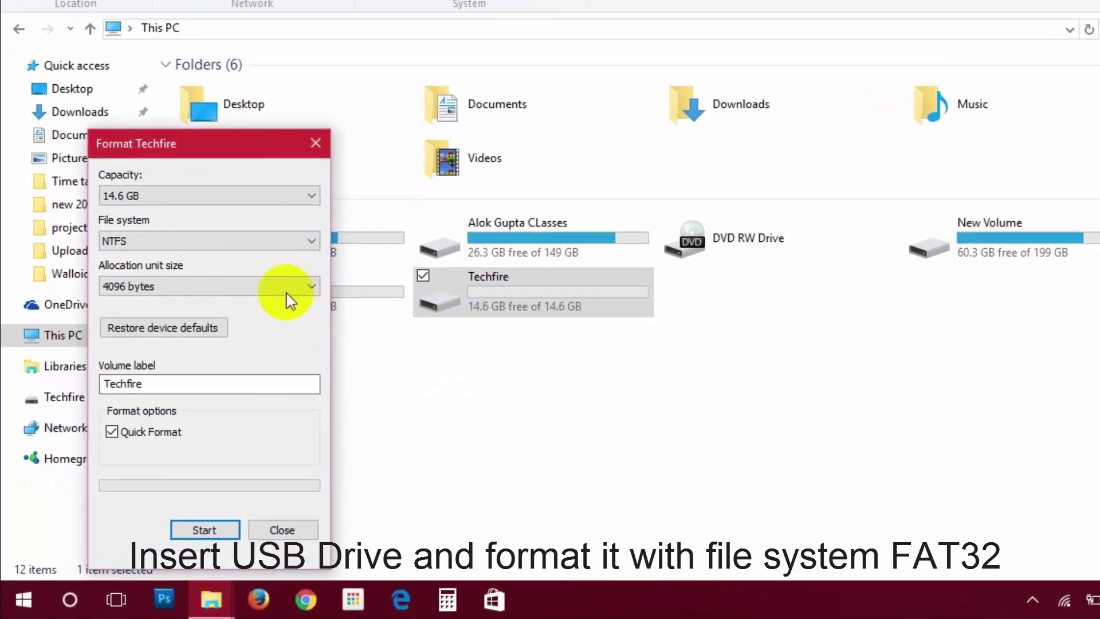
pyautogui.click(283, 181)
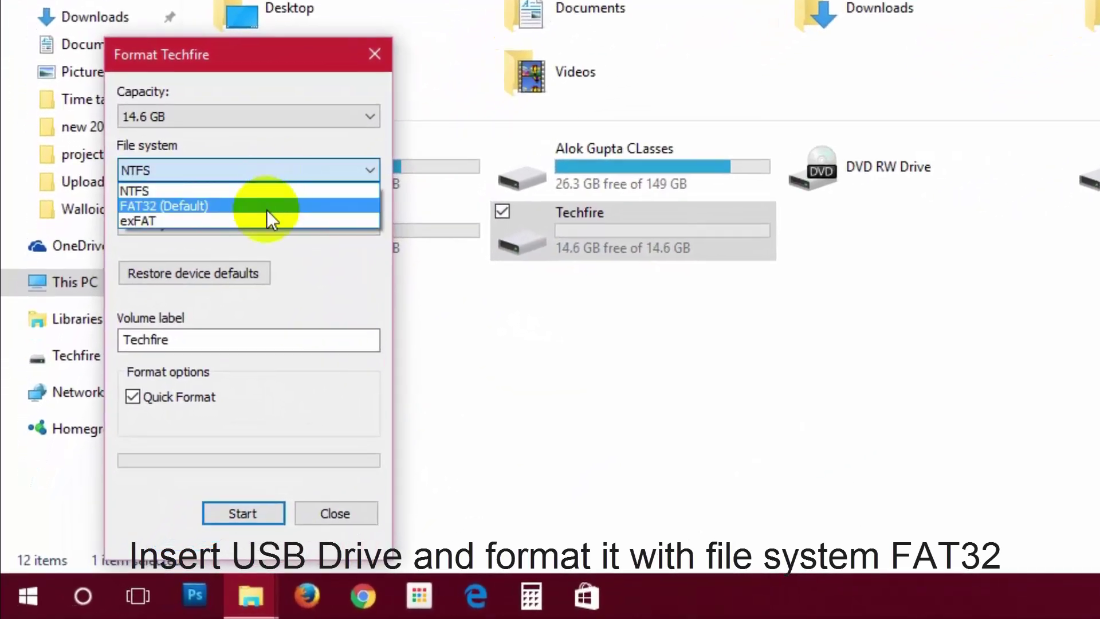
pyautogui.click(266, 210)
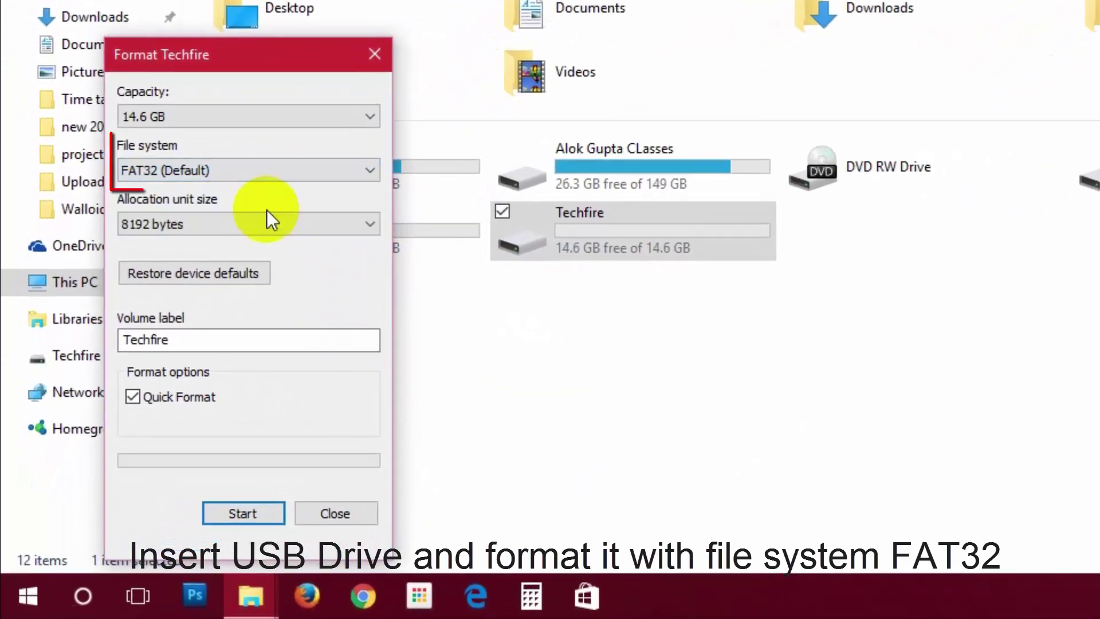
# Step: Set the volume label to remixintall, format the USB drive and close the format dialog
pyautogui.doubleClick(209, 343)
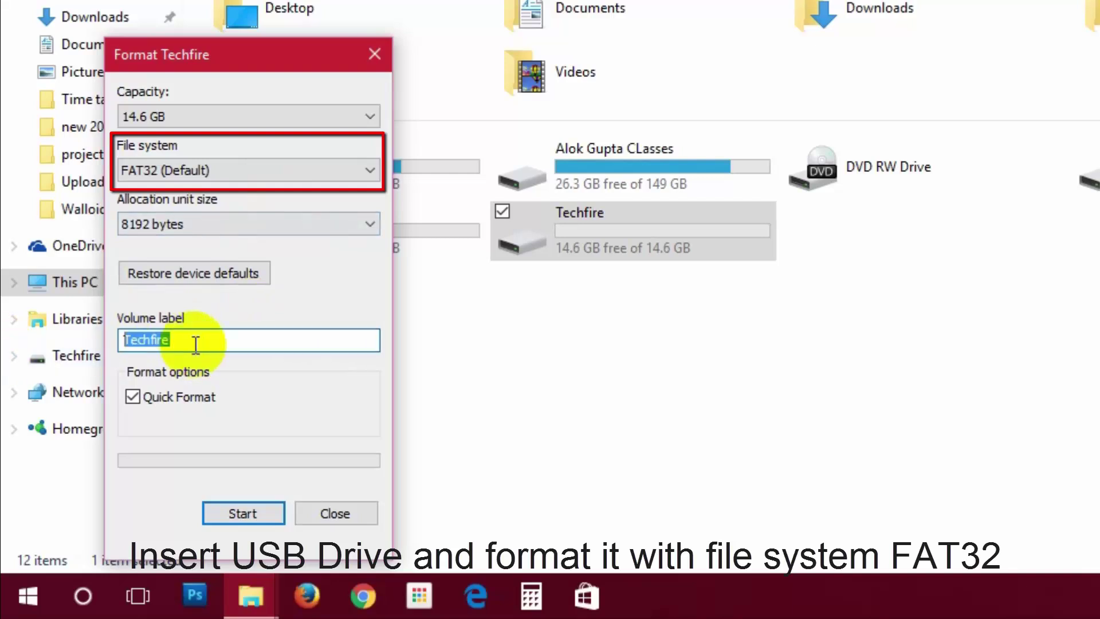
pyautogui.write('remix i')
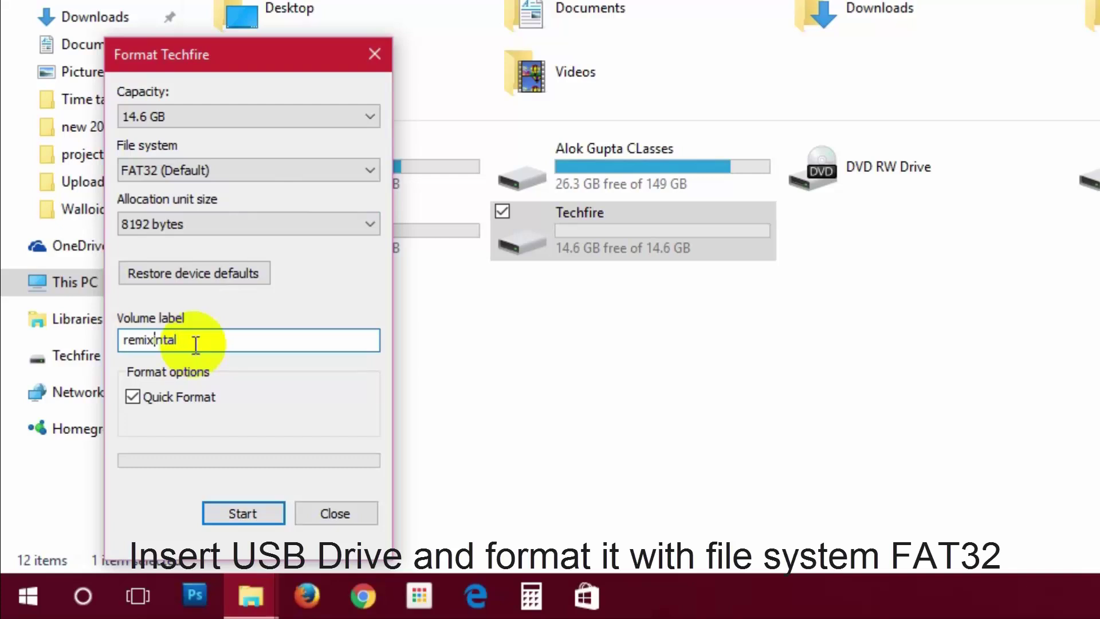
pyautogui.click(215, 507)
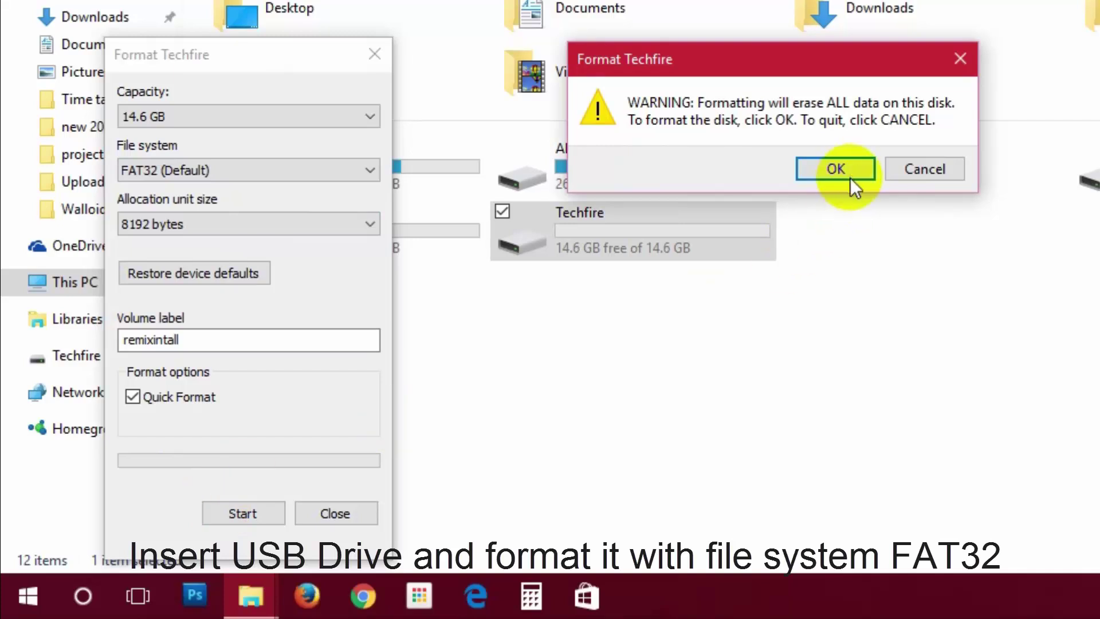
pyautogui.click(841, 172)
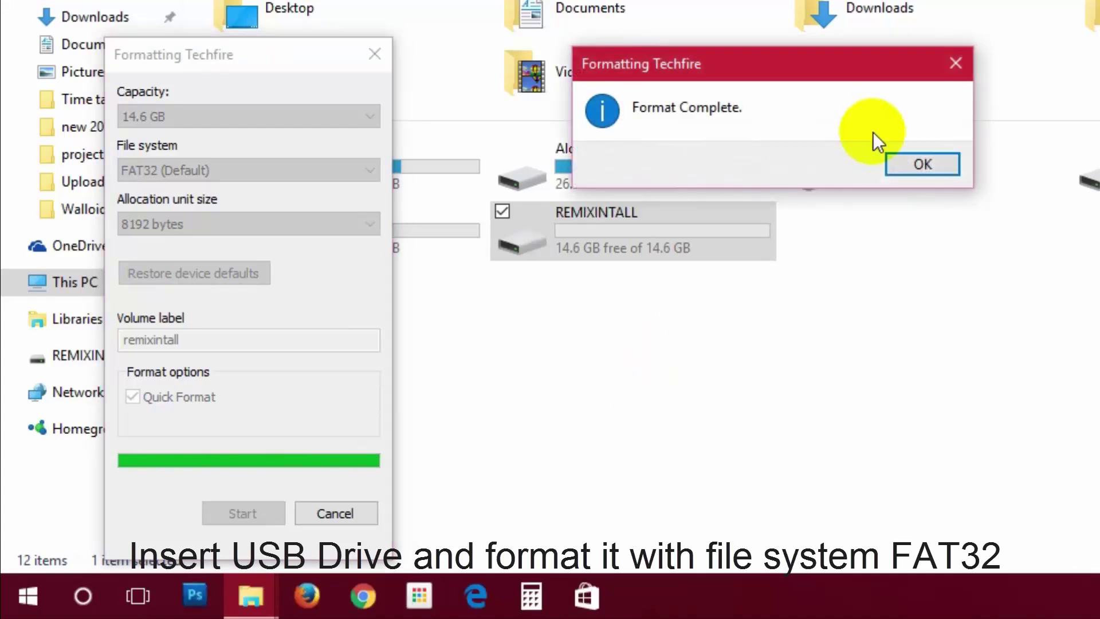
pyautogui.click(906, 166)
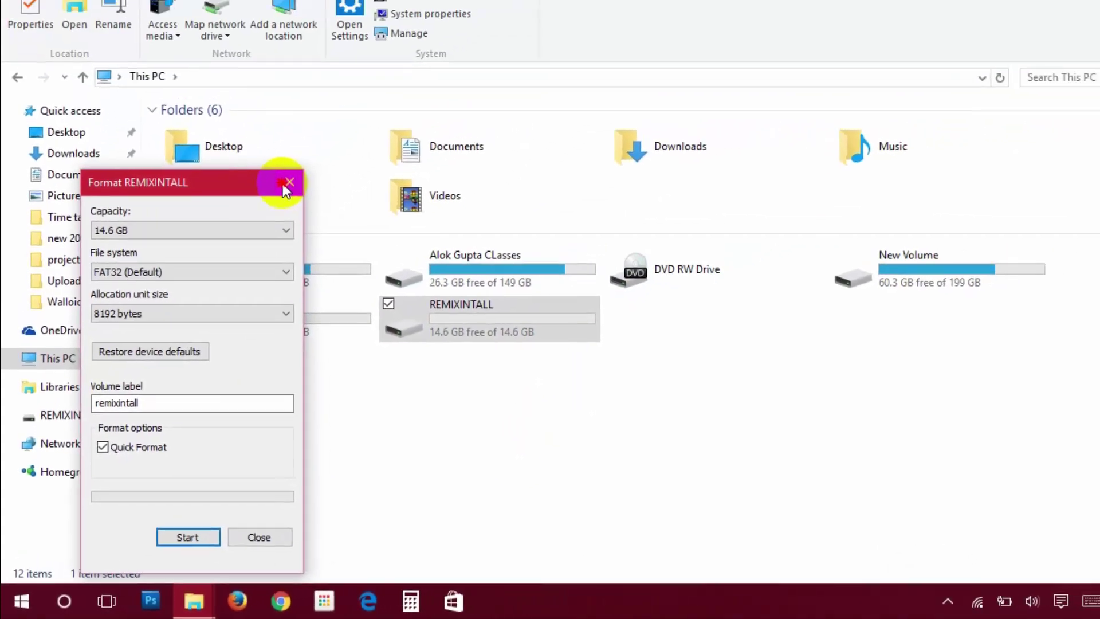
pyautogui.click(375, 54)
pyautogui.click(380, 421)
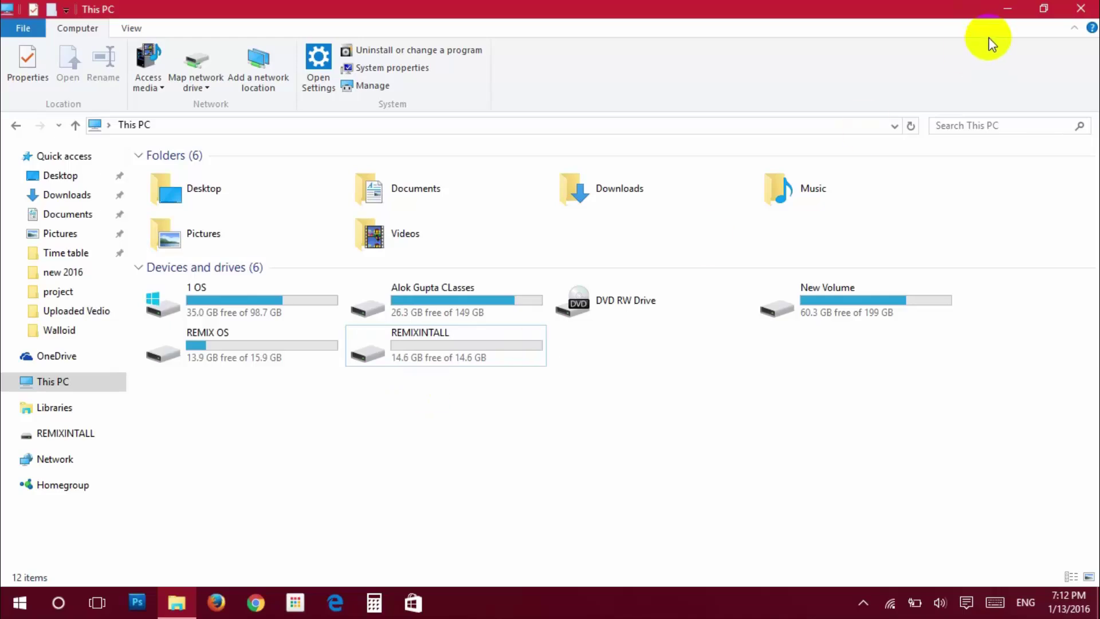
# Step: Run remixos-usb-tool.exe from the Remix OS 2.0 folder as administrator, with H:\ as the USB disk
pyautogui.click(1079, 9)
pyautogui.doubleClick(27, 32)
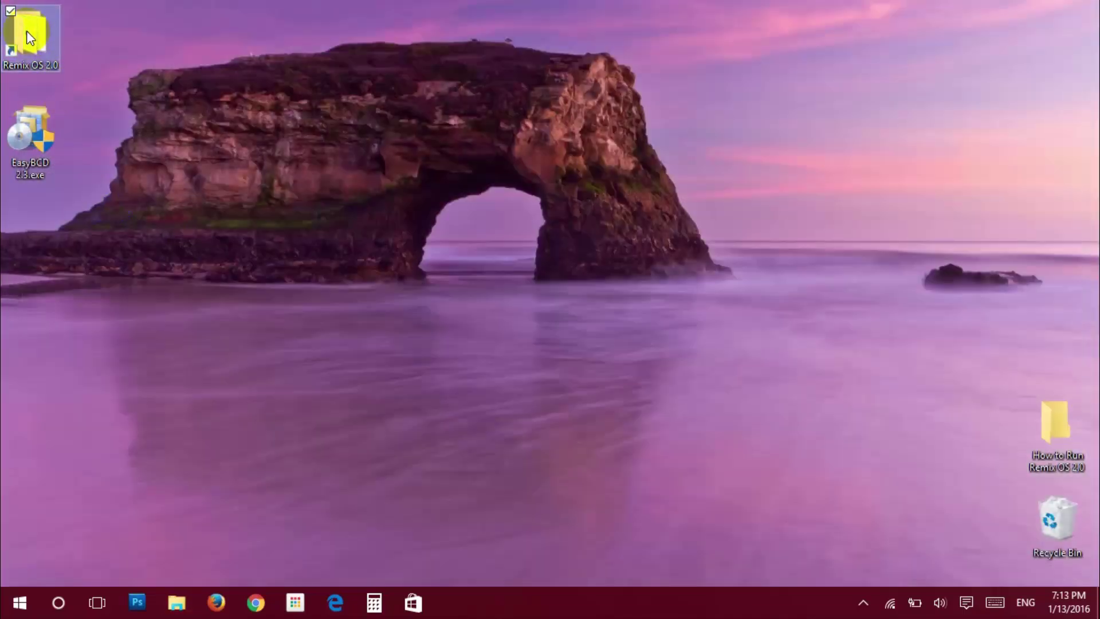
pyautogui.click(209, 208)
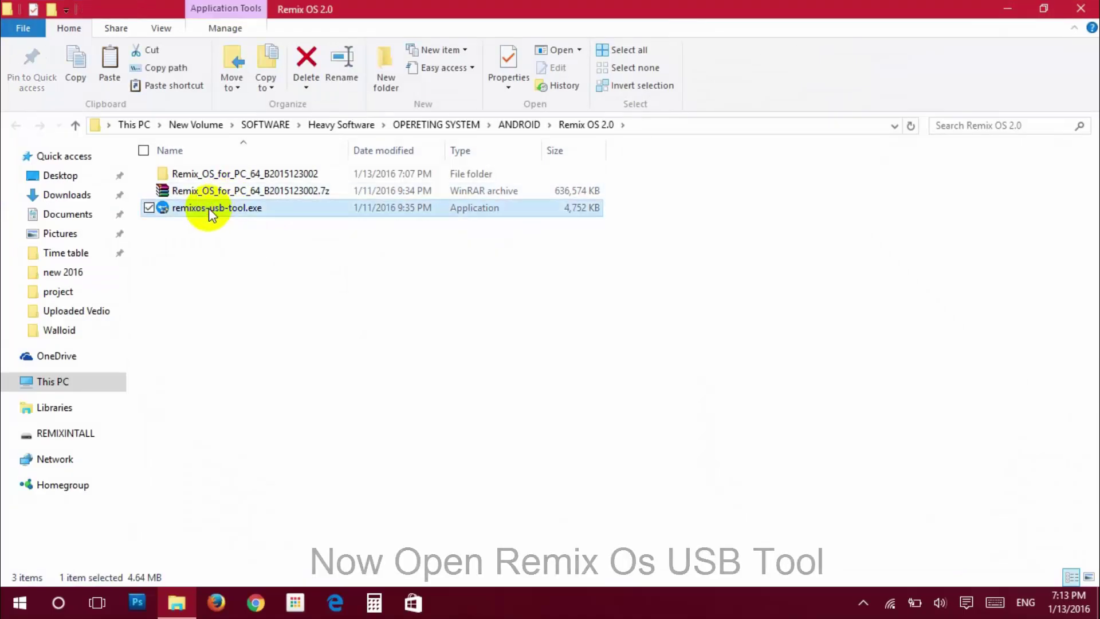
pyautogui.rightClick(208, 208)
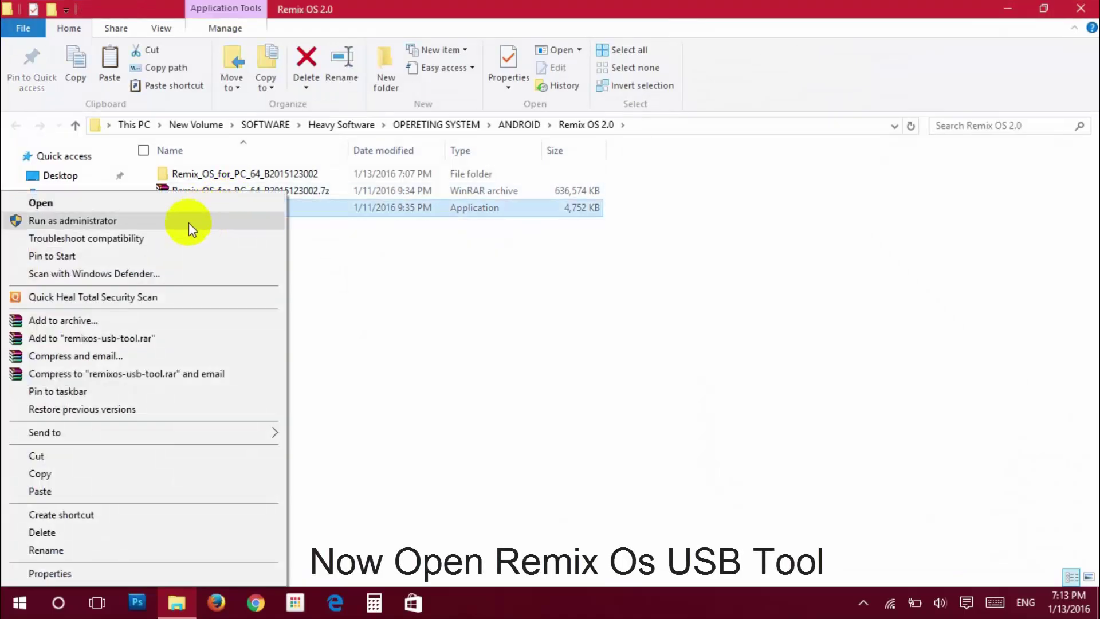
pyautogui.click(188, 222)
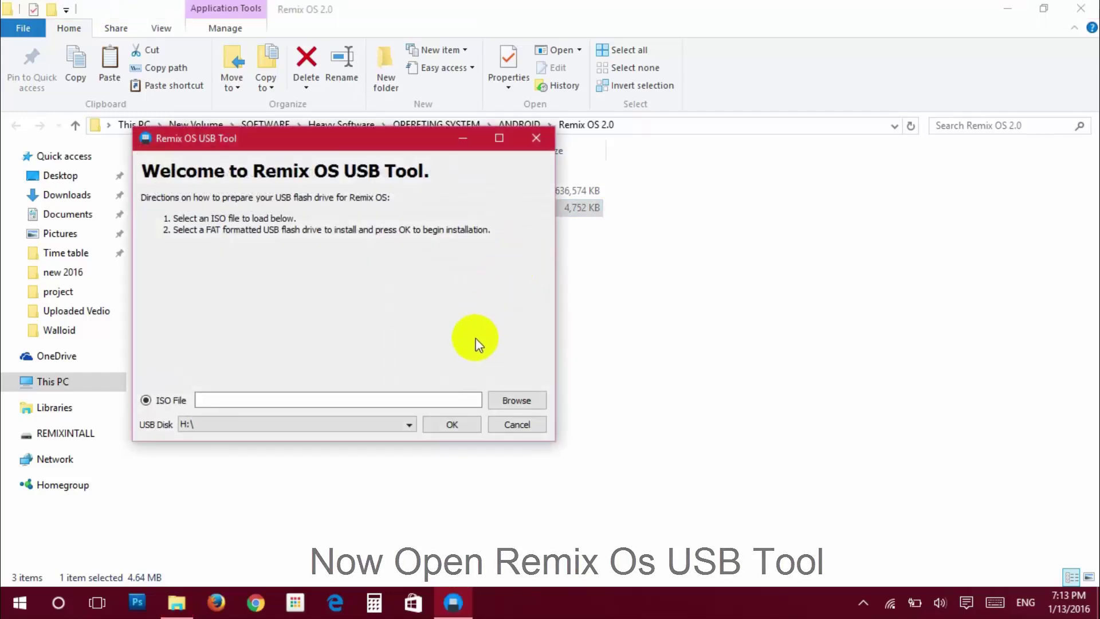
pyautogui.click(394, 427)
pyautogui.click(394, 427)
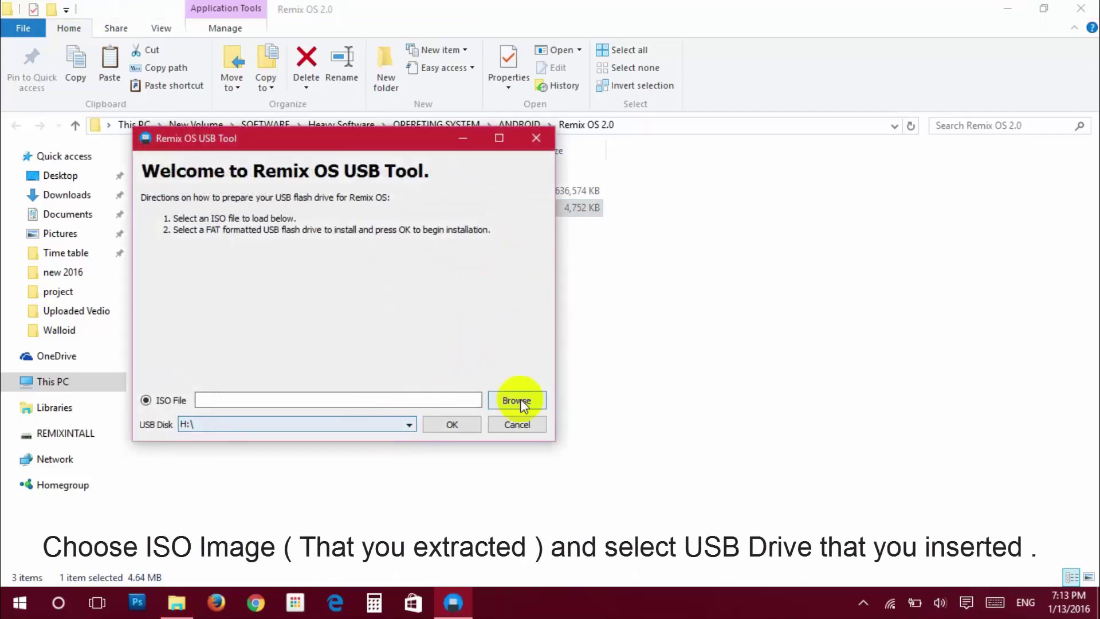
pyautogui.moveTo(397, 141); pyautogui.dragTo(569, 155)
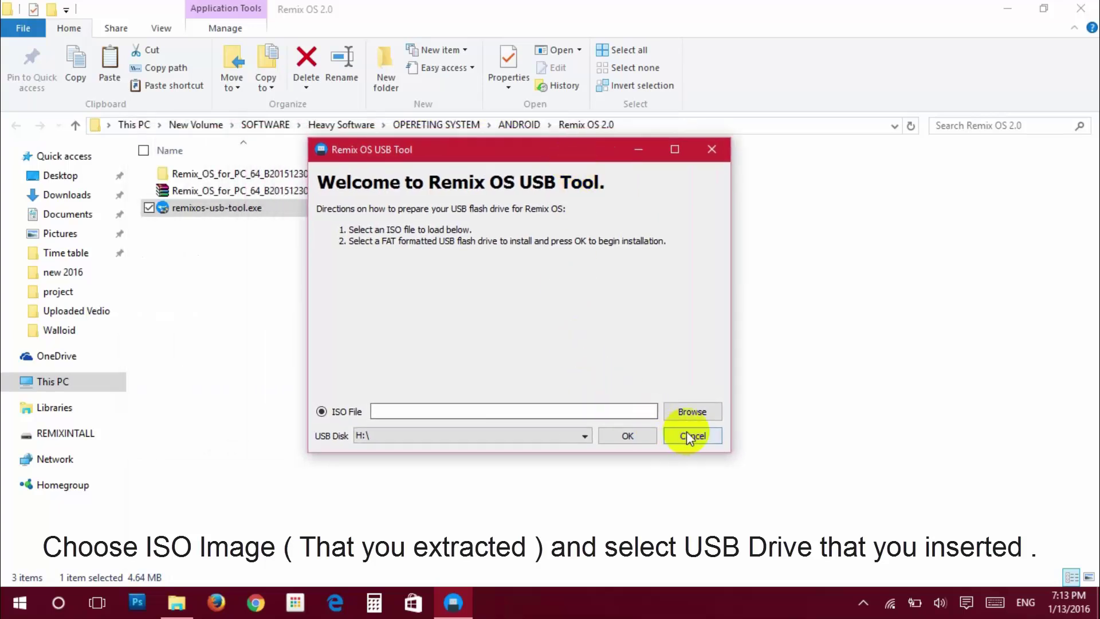
# Step: Load Remix_OS_for_PC_64_B2015123002.iso from the extracted folder as the ISO file in Remix OS USB Tool
pyautogui.click(696, 414)
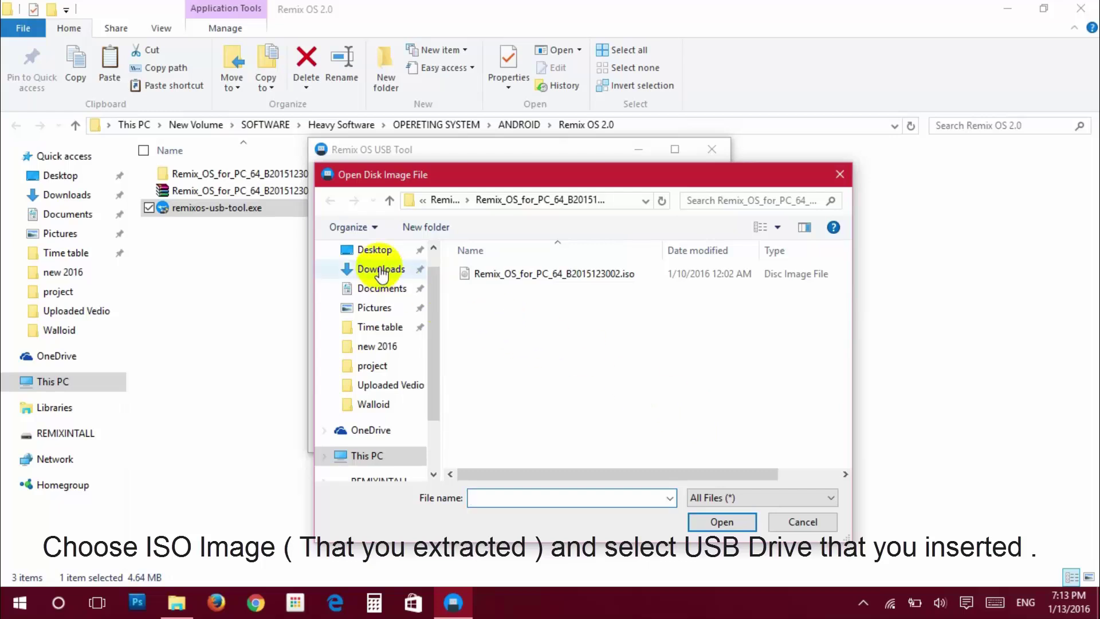
pyautogui.click(375, 250)
pyautogui.doubleClick(500, 294)
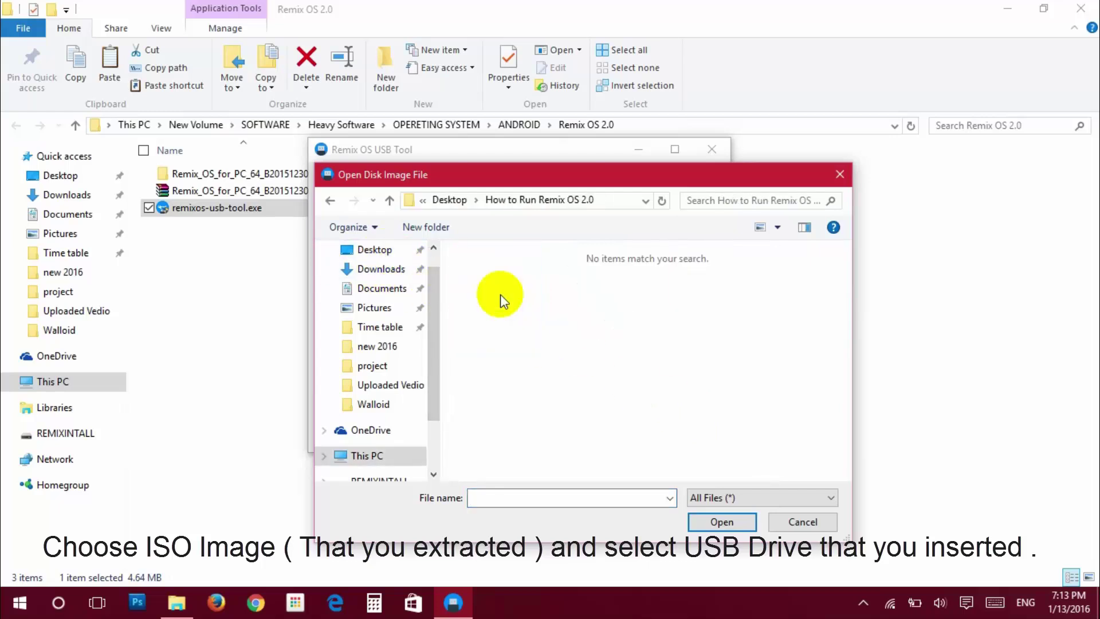
pyautogui.click(330, 200)
pyautogui.doubleClick(564, 295)
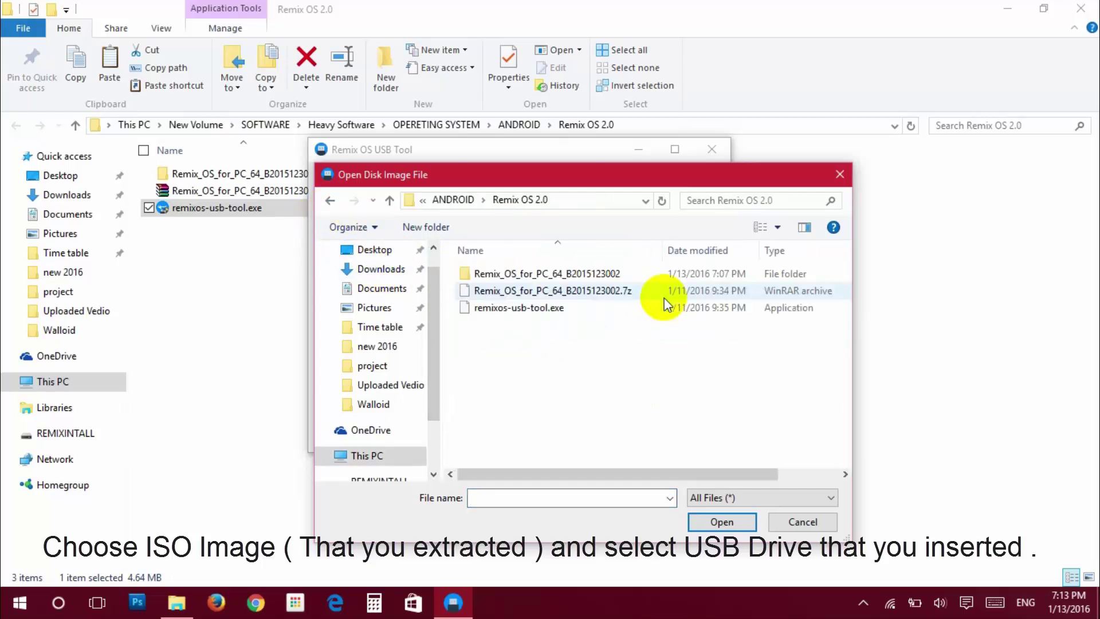
pyautogui.doubleClick(530, 274)
pyautogui.click(504, 274)
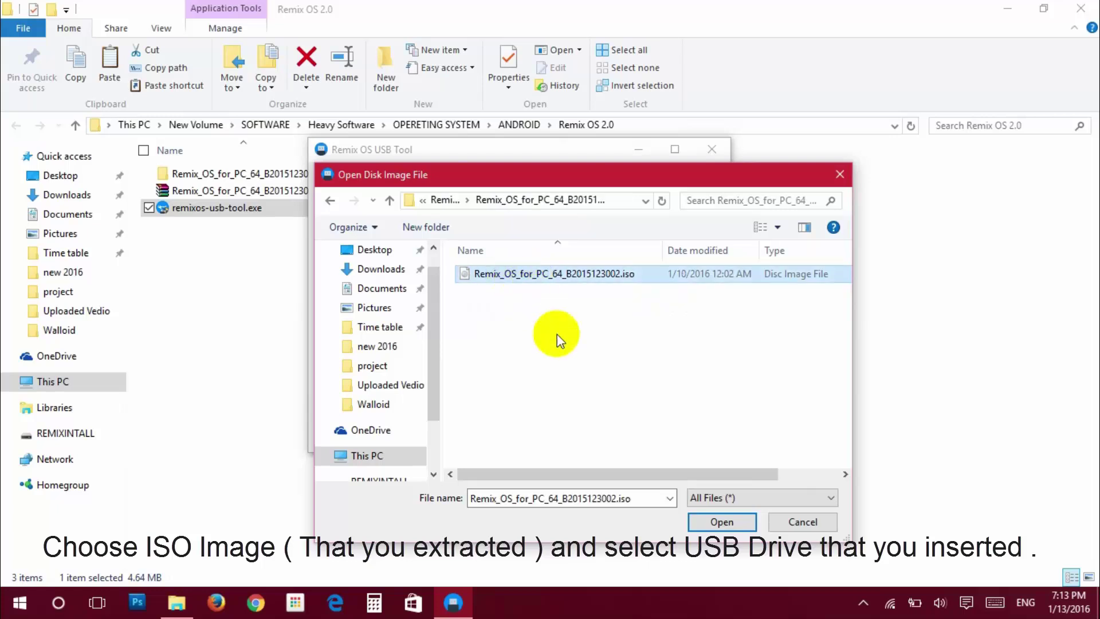
pyautogui.click(708, 524)
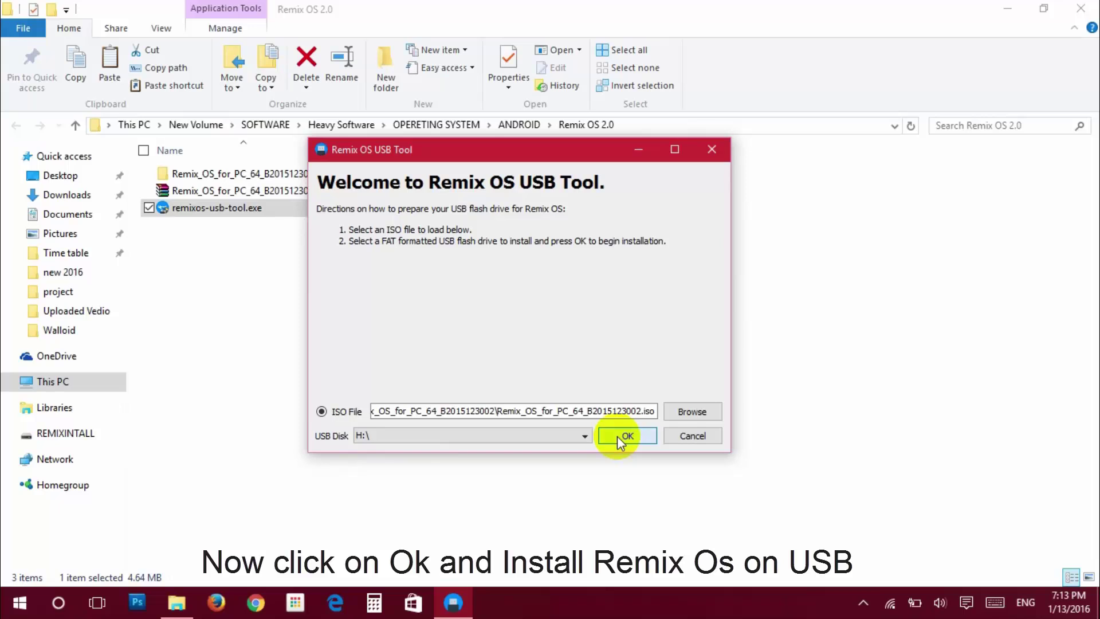
# Step: Install Remix OS on the USB drive, exit the tool without rebooting and close the folder window
pyautogui.click(617, 435)
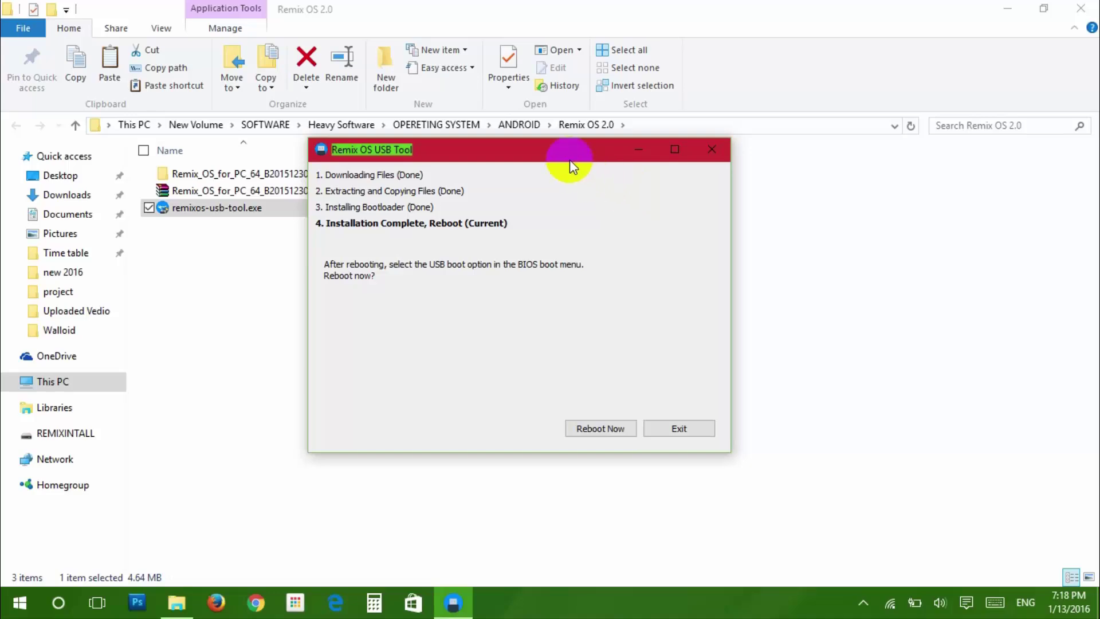
pyautogui.click(666, 429)
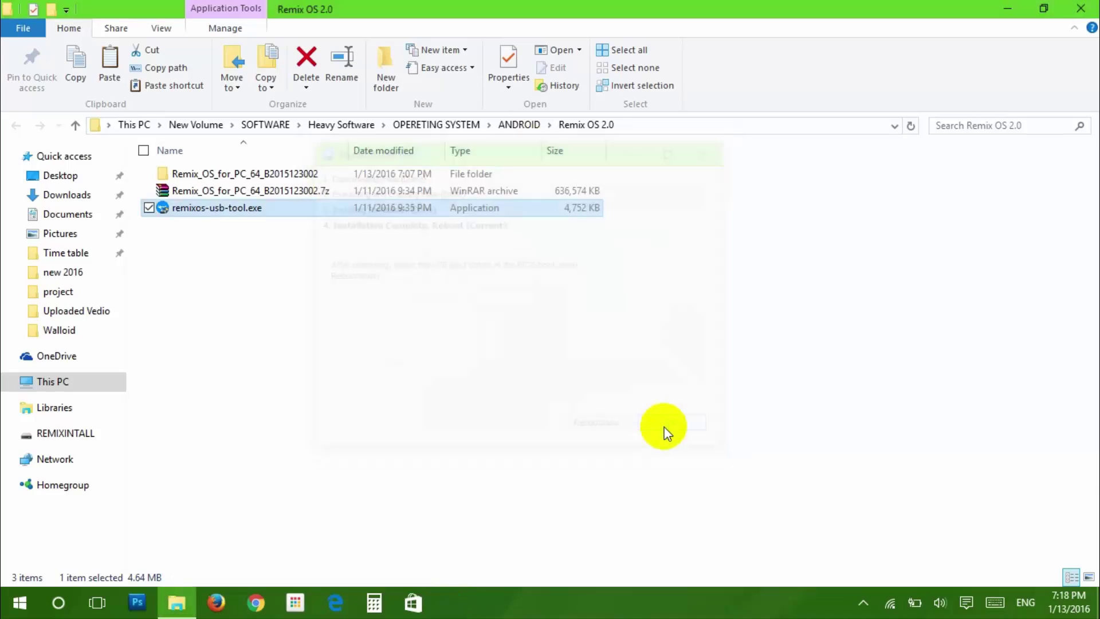
pyautogui.click(1083, 8)
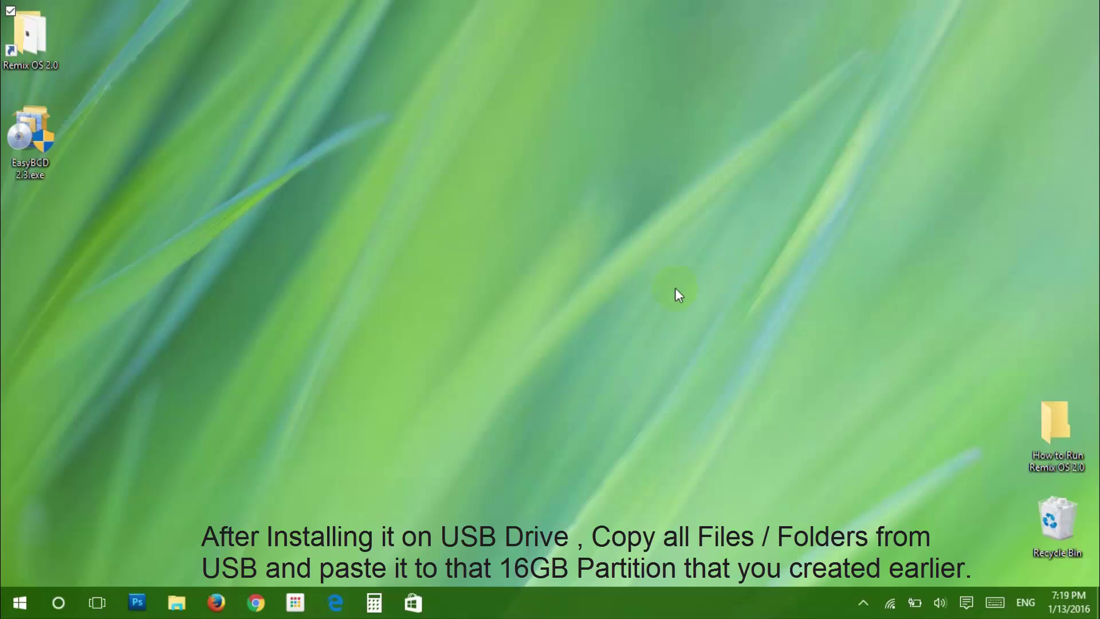
# Step: Open the REMIXINTALL USB drive in File Explorer and copy all its files and folders
pyautogui.click(176, 602)
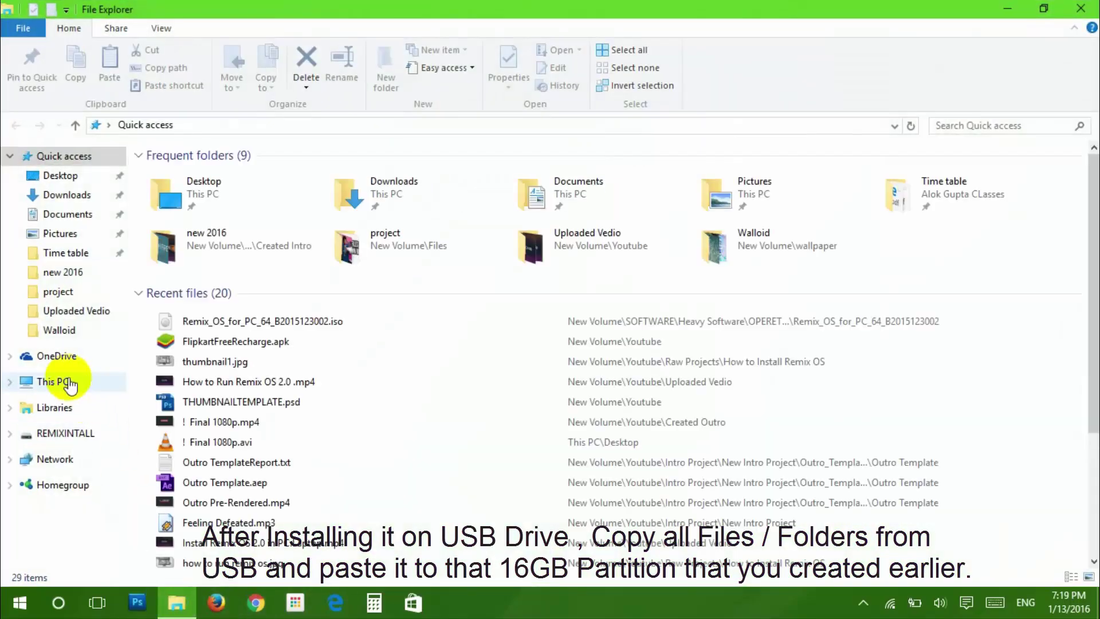
pyautogui.click(69, 383)
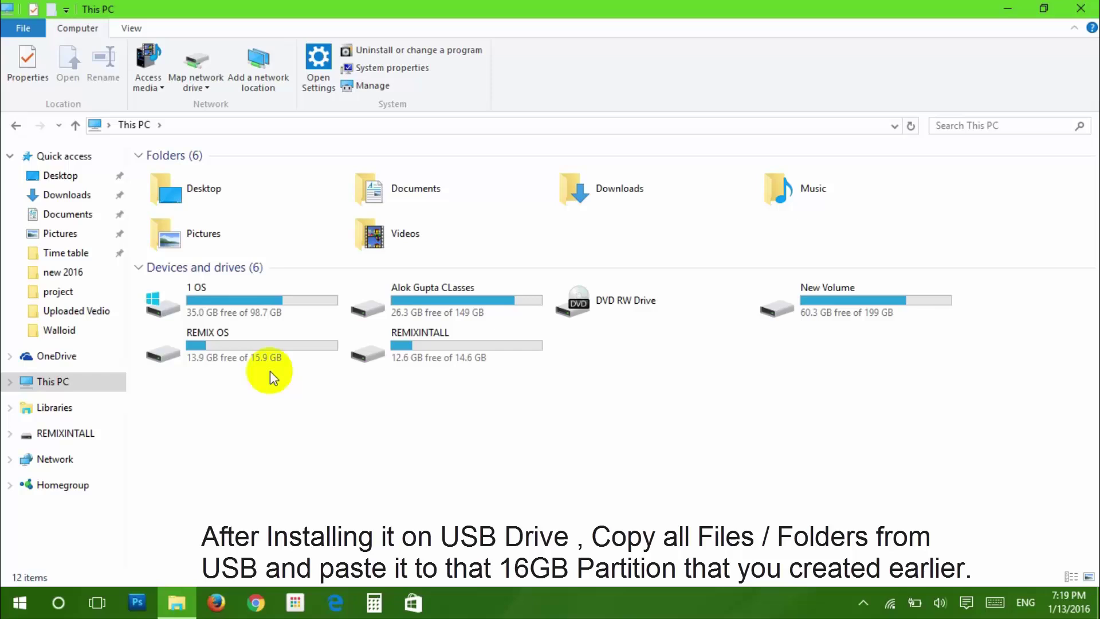
pyautogui.doubleClick(362, 347)
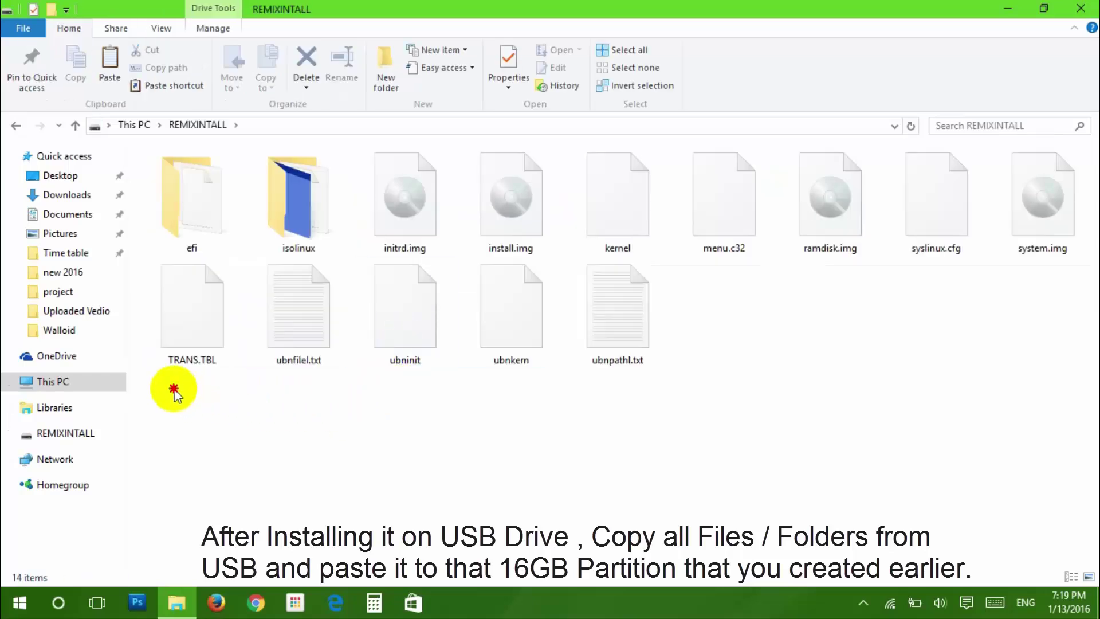
pyautogui.moveTo(175, 388); pyautogui.dragTo(1052, 204)
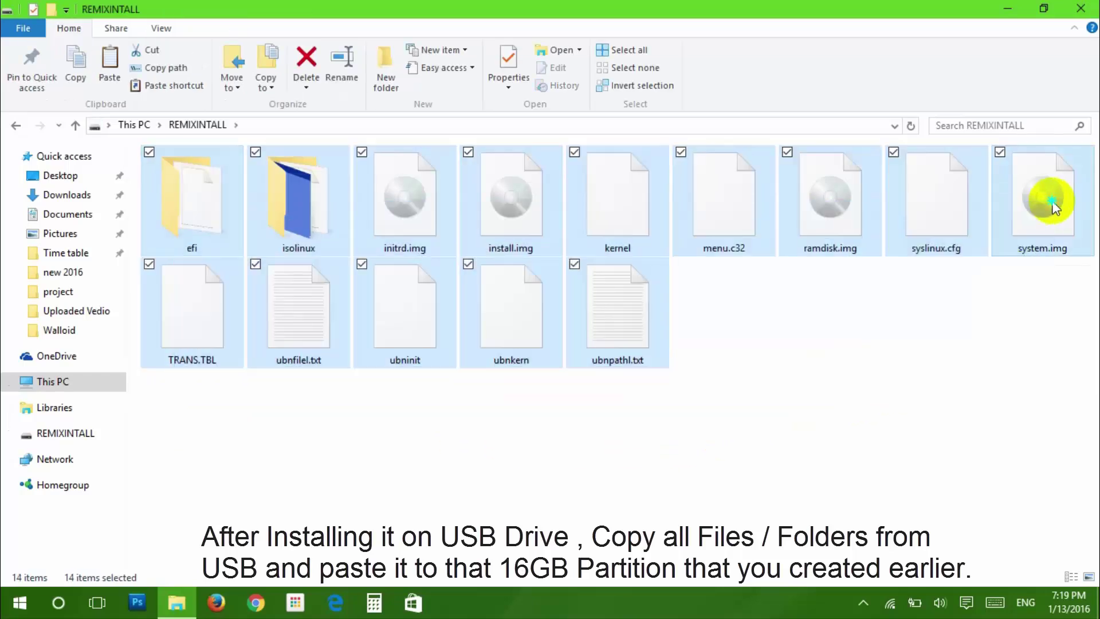
pyautogui.rightClick(1052, 204)
pyautogui.click(849, 396)
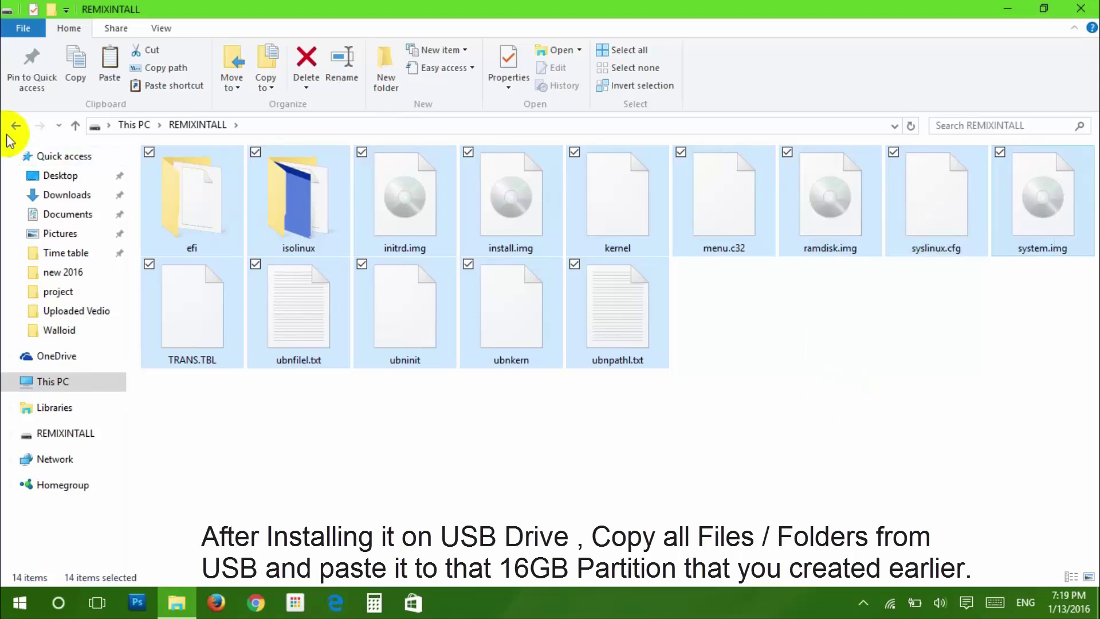
# Step: Paste the copied files and folders into the REMIX OS partition and close the window when copying finishes
pyautogui.click(14, 126)
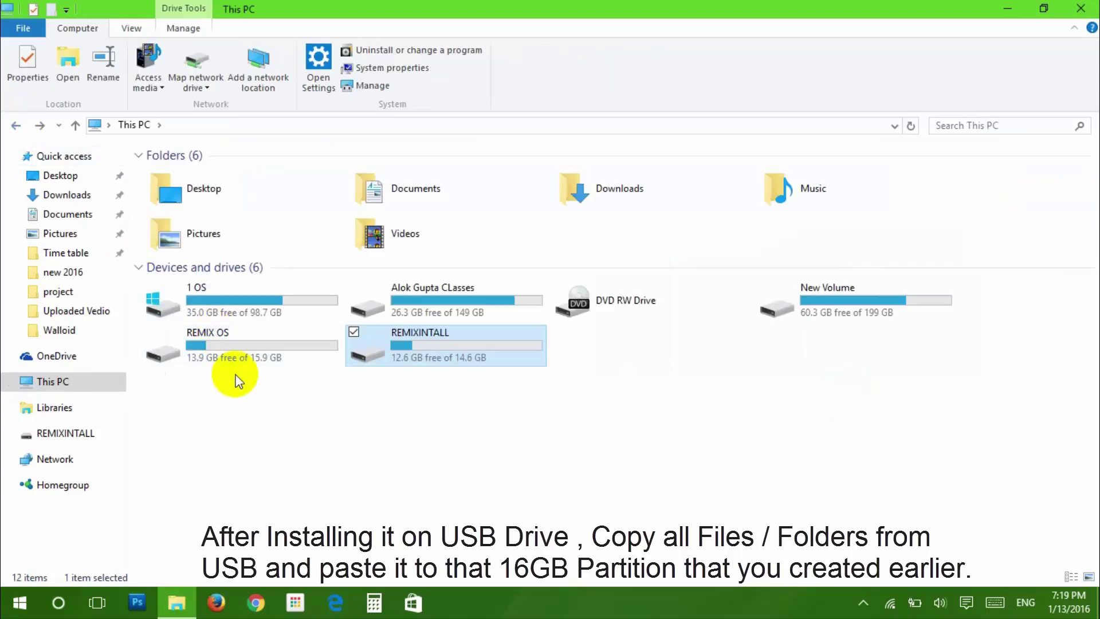
pyautogui.click(240, 346)
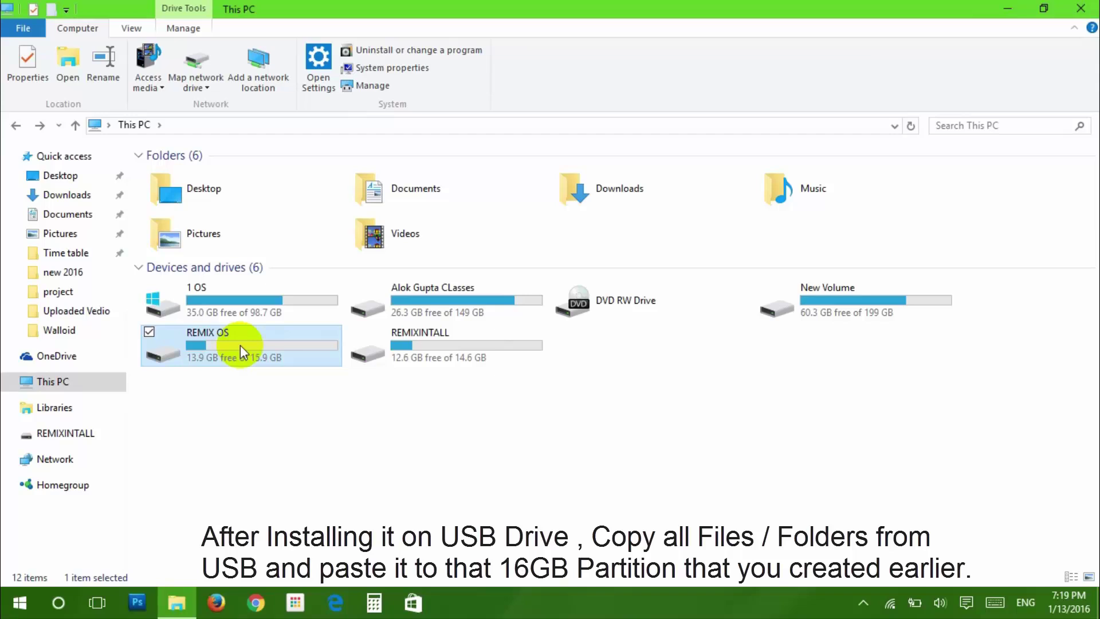
pyautogui.doubleClick(240, 345)
pyautogui.rightClick(240, 344)
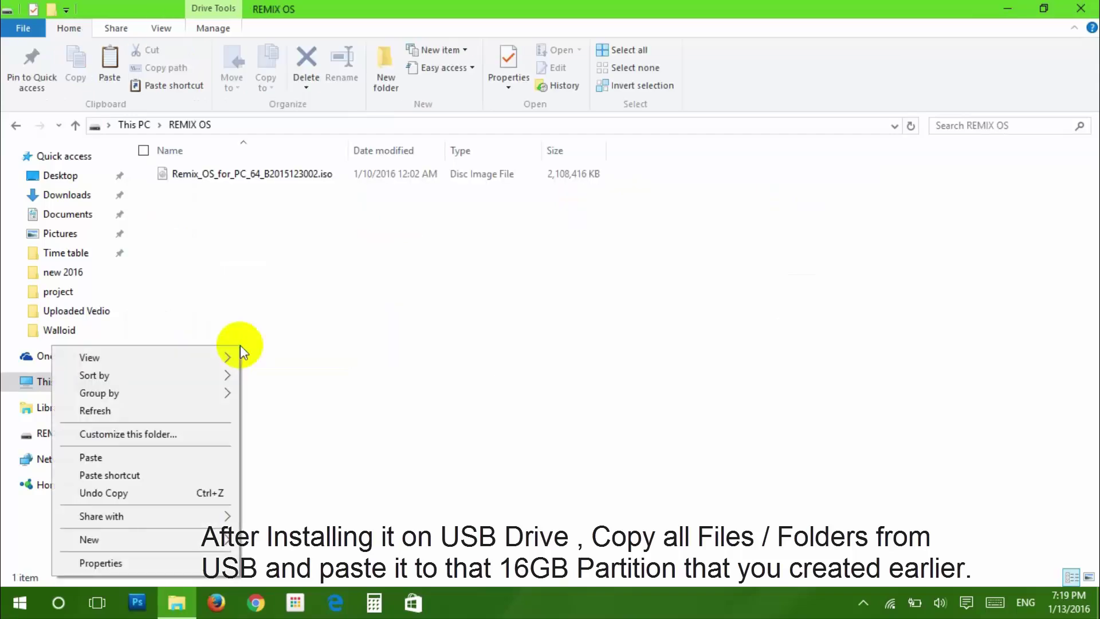
pyautogui.click(170, 456)
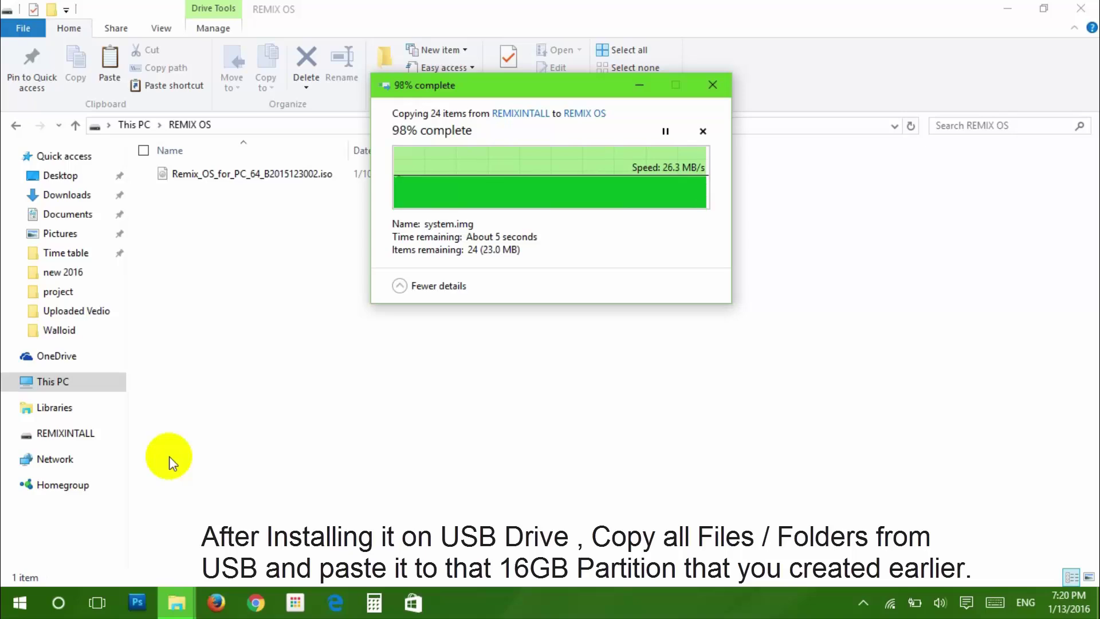
pyautogui.click(170, 457)
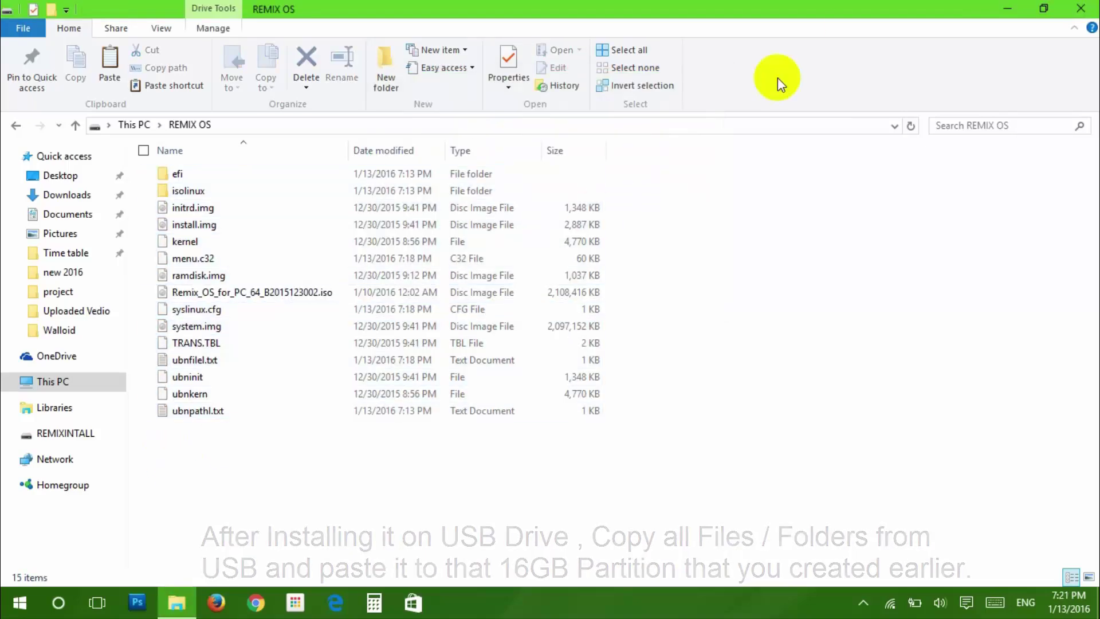
pyautogui.click(1080, 8)
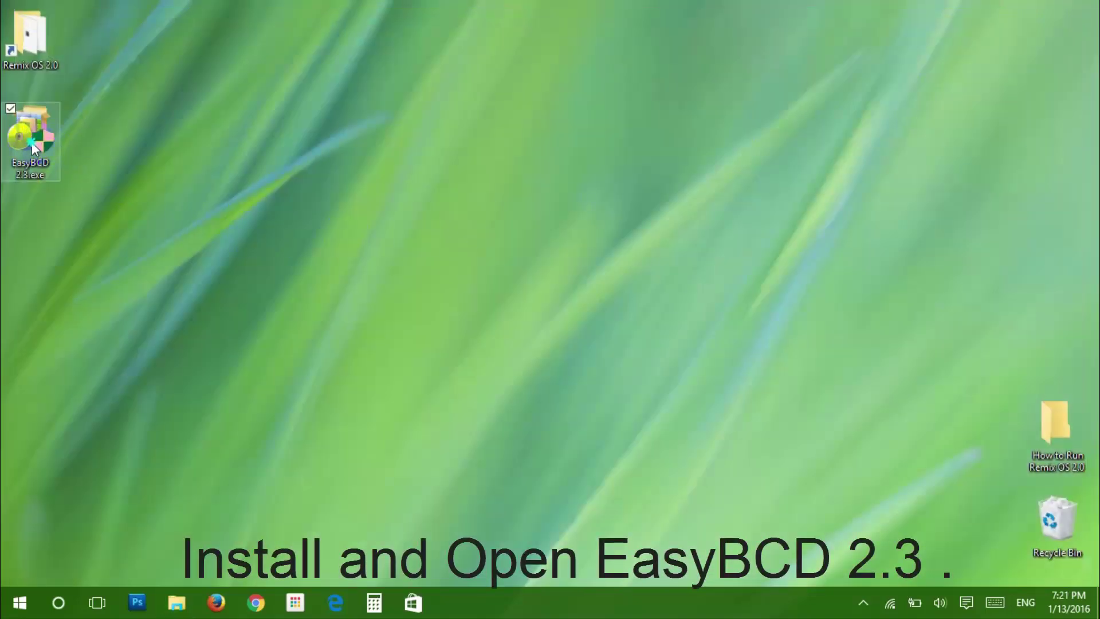
# Step: Install EasyBCD 2.3 from the desktop installer, accepting the licence and default options, and run it on finishing
pyautogui.rightClick(32, 142)
pyautogui.click(46, 172)
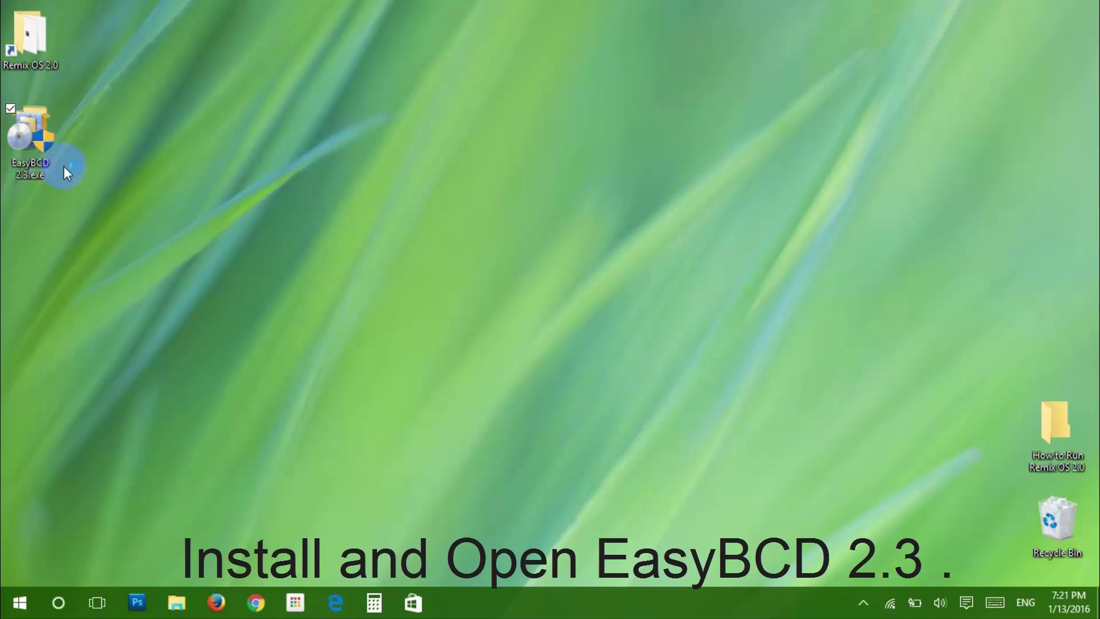
pyautogui.click(630, 431)
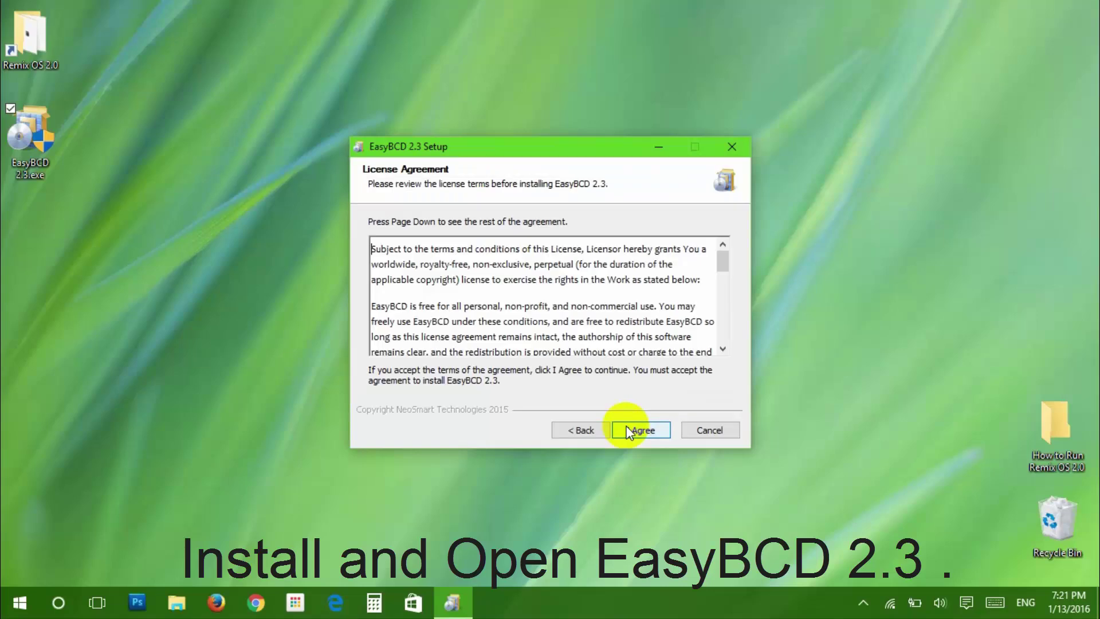
pyautogui.click(631, 431)
pyautogui.click(630, 431)
pyautogui.click(628, 426)
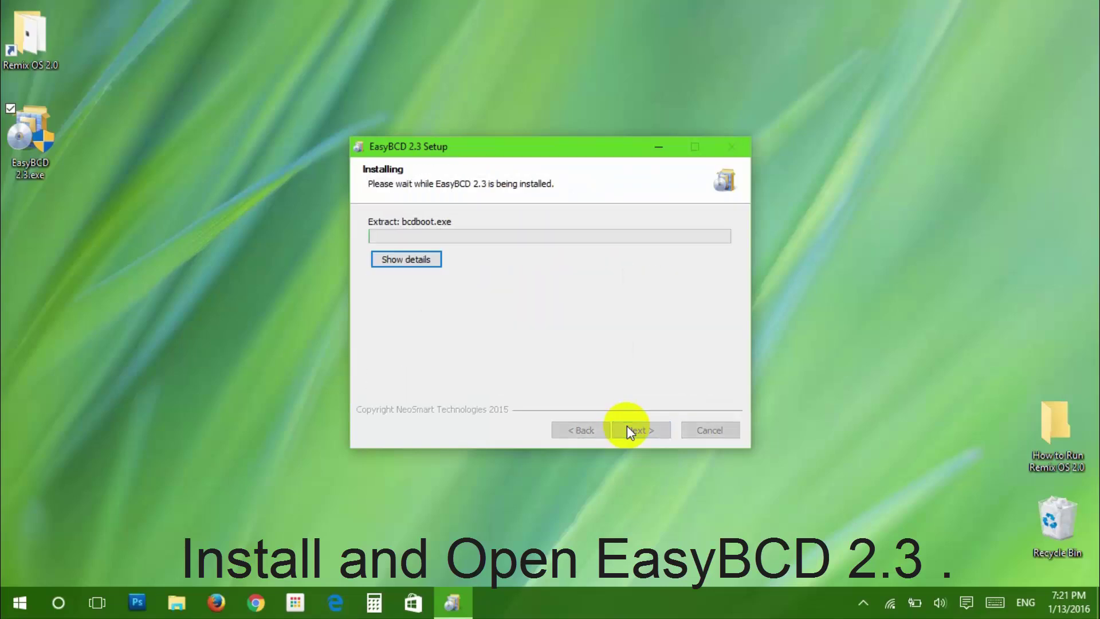
pyautogui.click(406, 259)
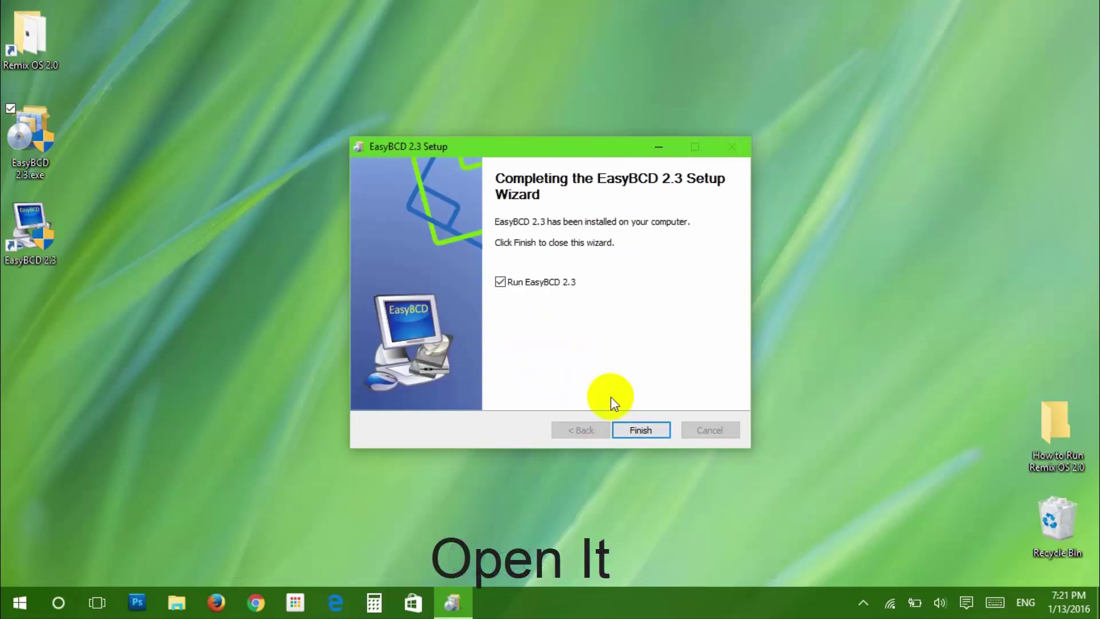
pyautogui.click(633, 432)
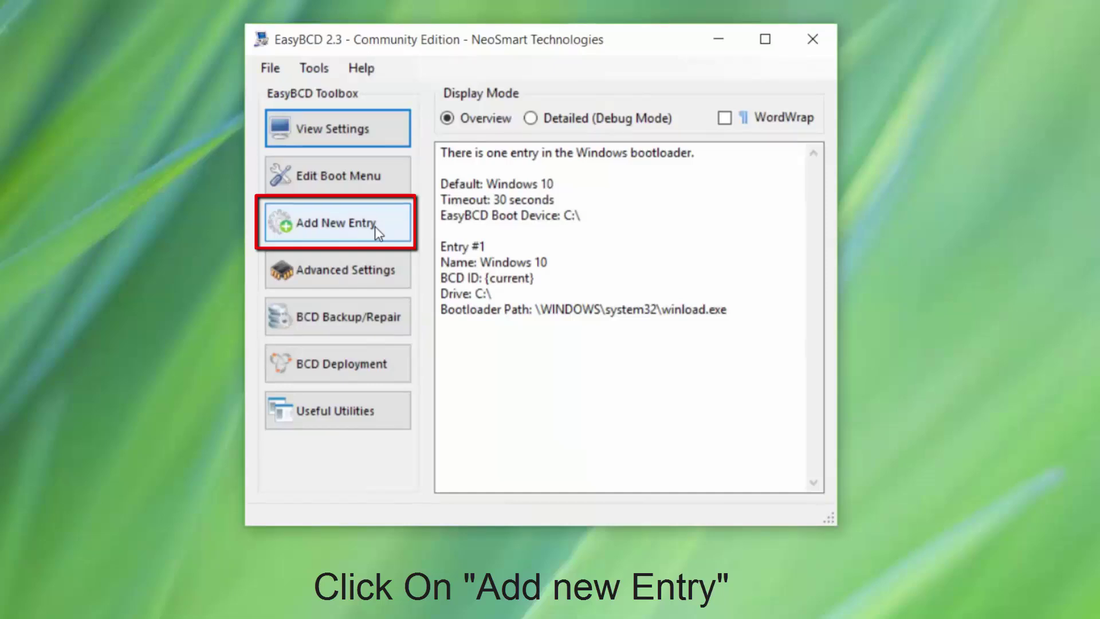
pyautogui.click(375, 226)
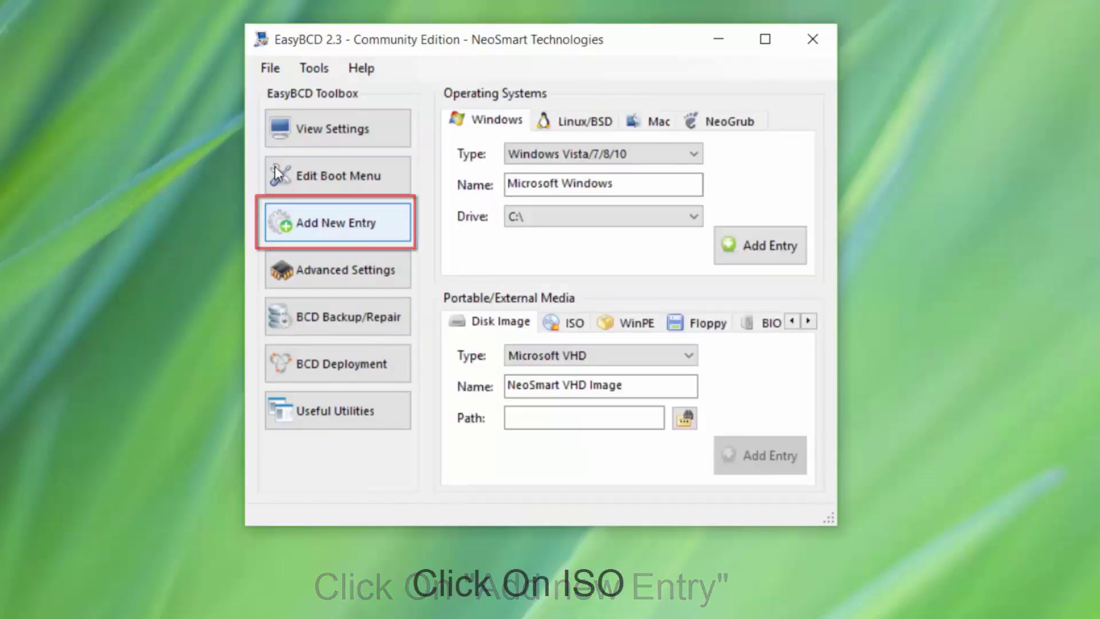
pyautogui.click(574, 325)
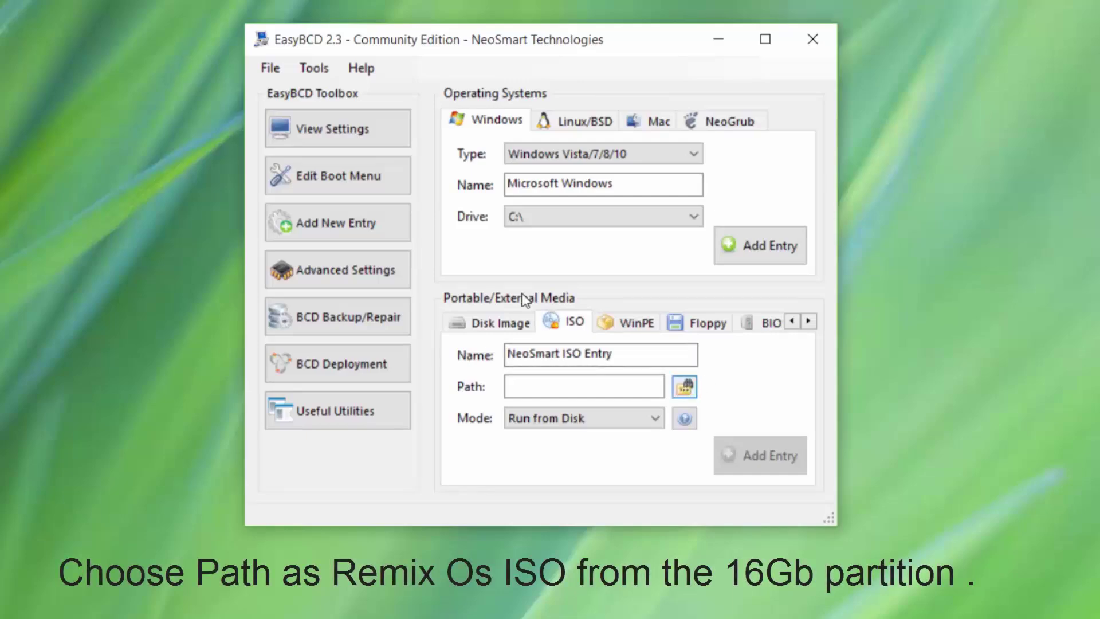
pyautogui.press('Return')
pyautogui.click(355, 349)
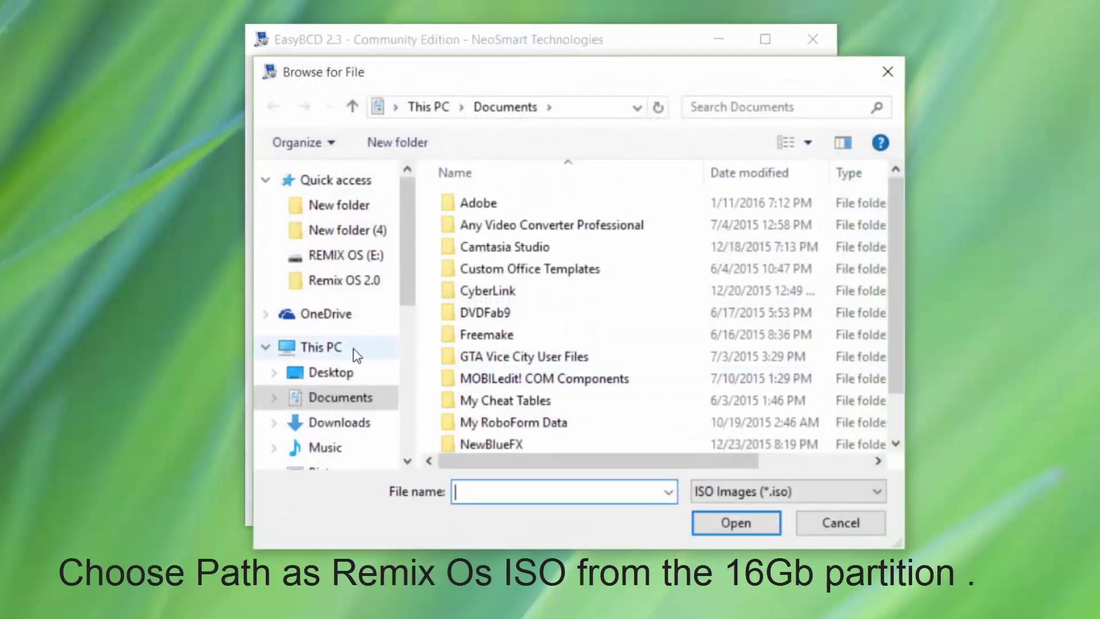
pyautogui.scroll(-5, 567, 347)
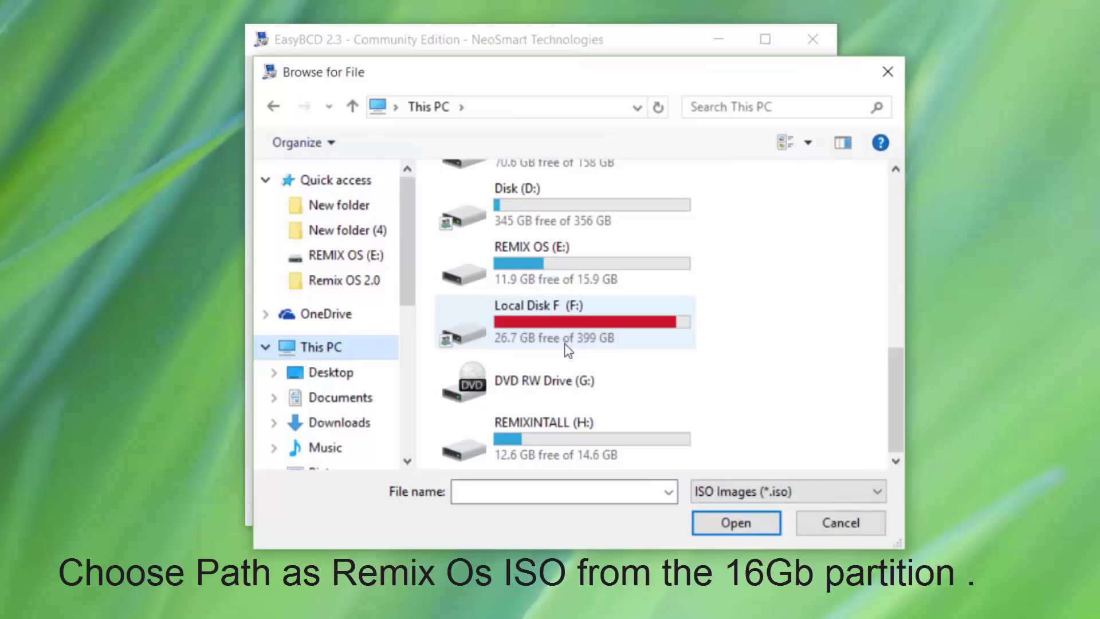
pyautogui.doubleClick(583, 267)
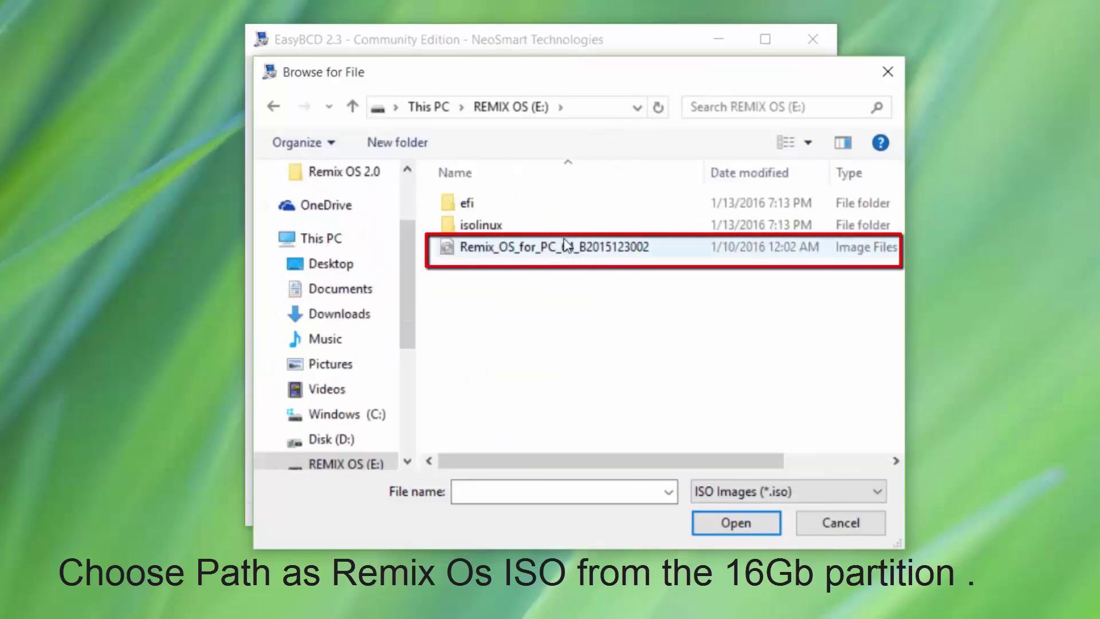
pyautogui.moveTo(555, 77); pyautogui.dragTo(527, 33)
pyautogui.click(484, 202)
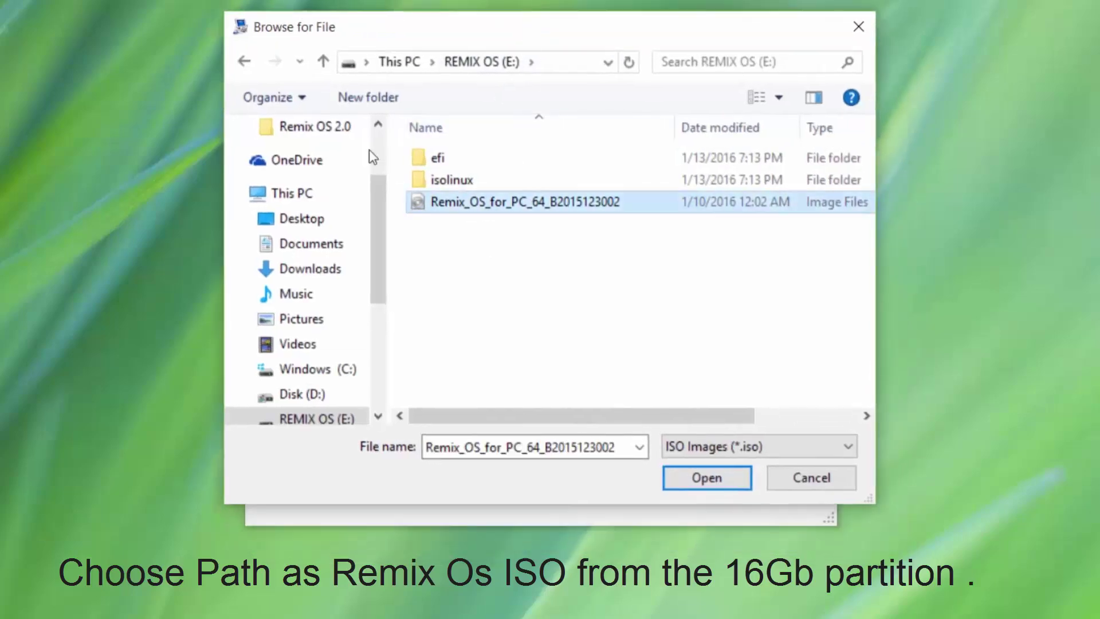
pyautogui.click(707, 478)
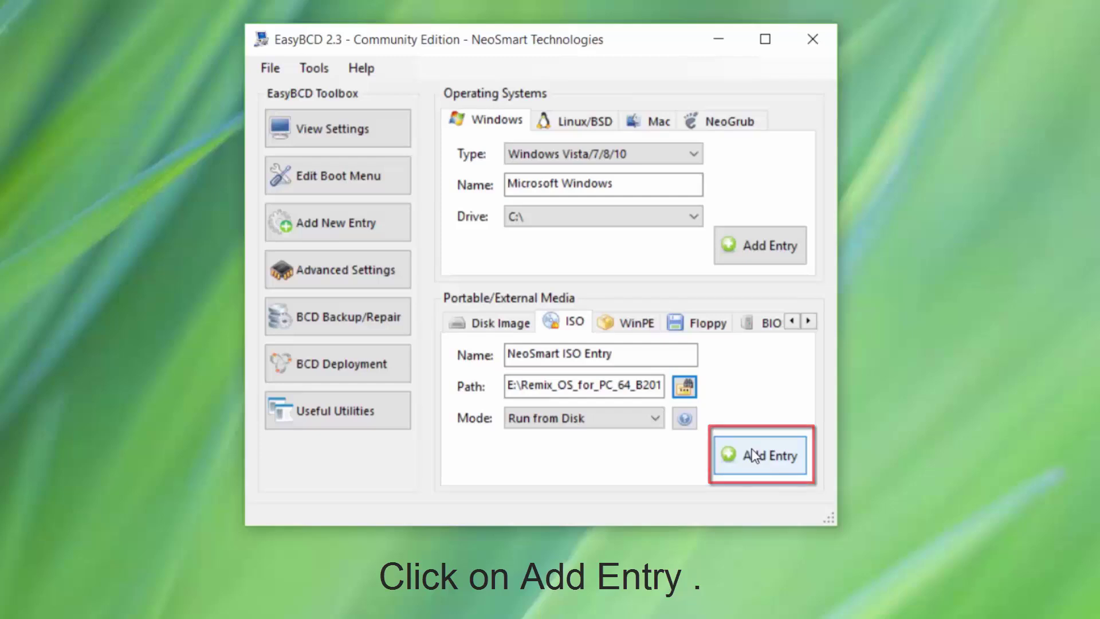
pyautogui.press('Return')
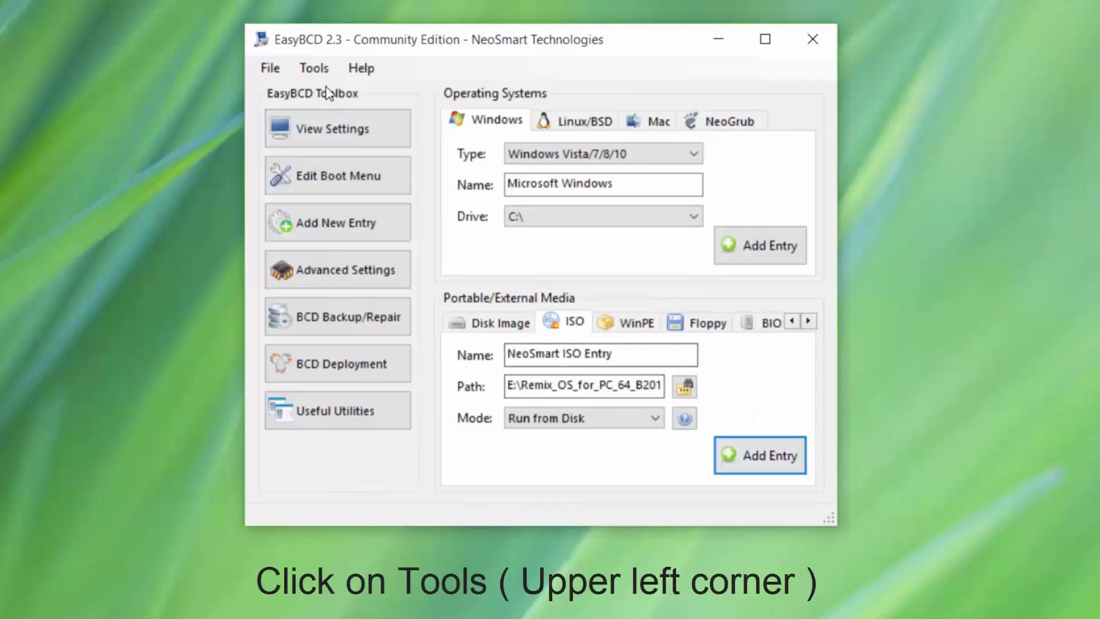
# Step: Restart the computer from within EasyBCD and confirm the restart
pyautogui.click(316, 69)
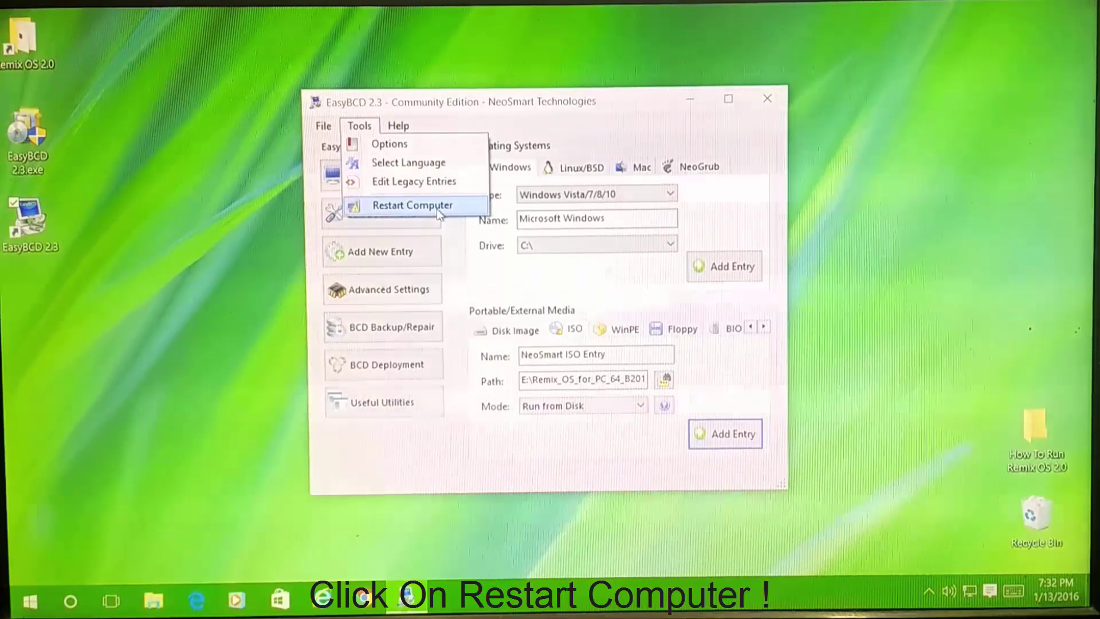
pyautogui.click(437, 210)
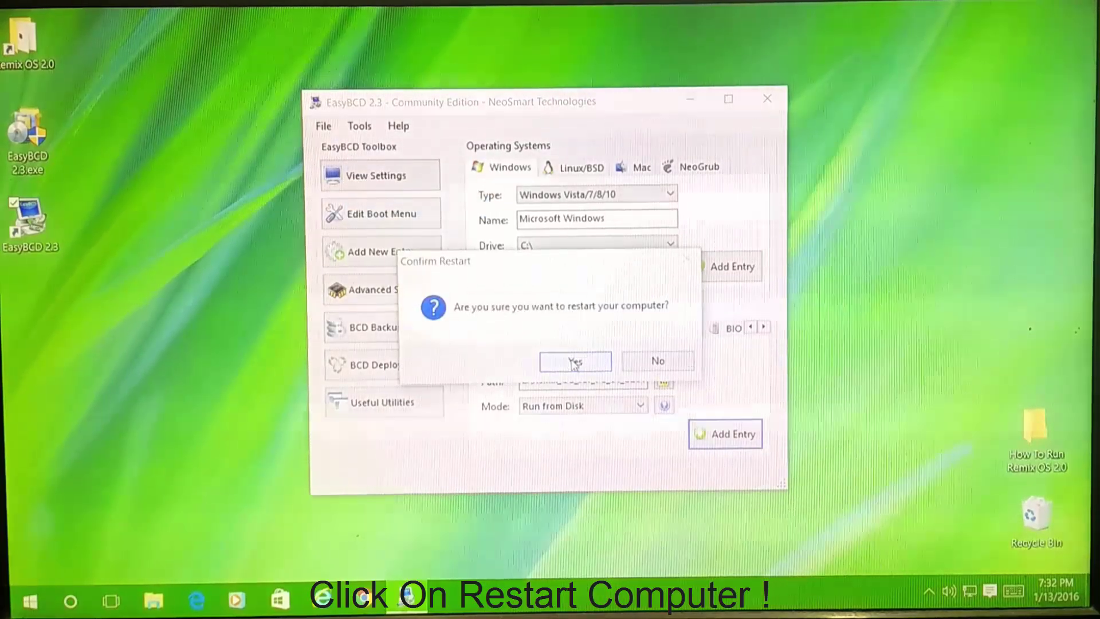
pyautogui.click(574, 362)
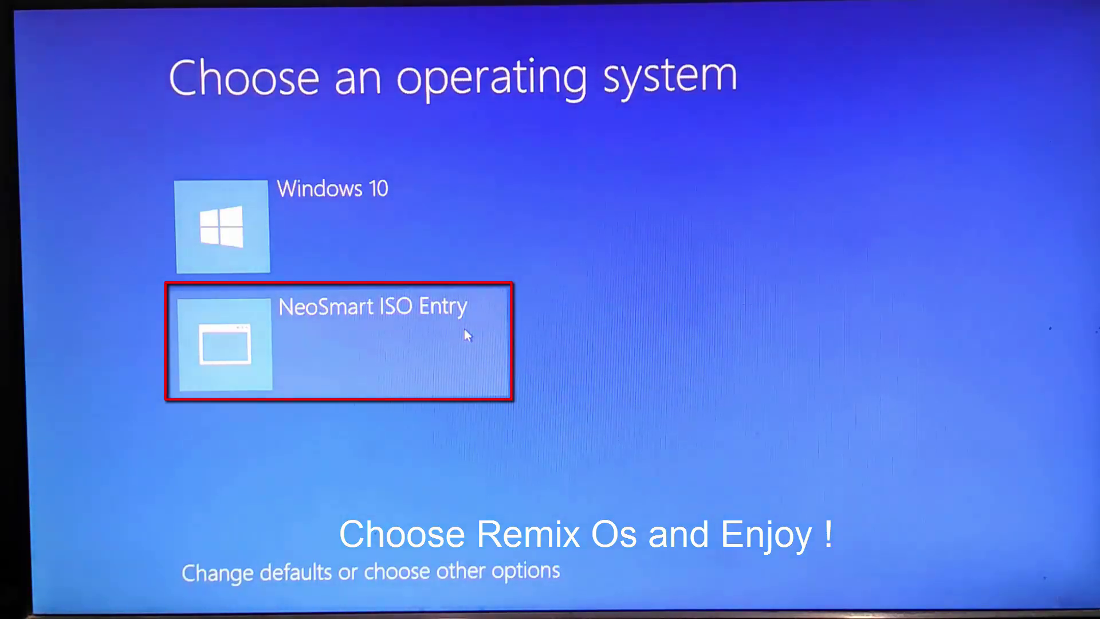
# Step: Boot the NeoSmart ISO Entry and start Remix OS in Resident mode
pyautogui.click(464, 329)
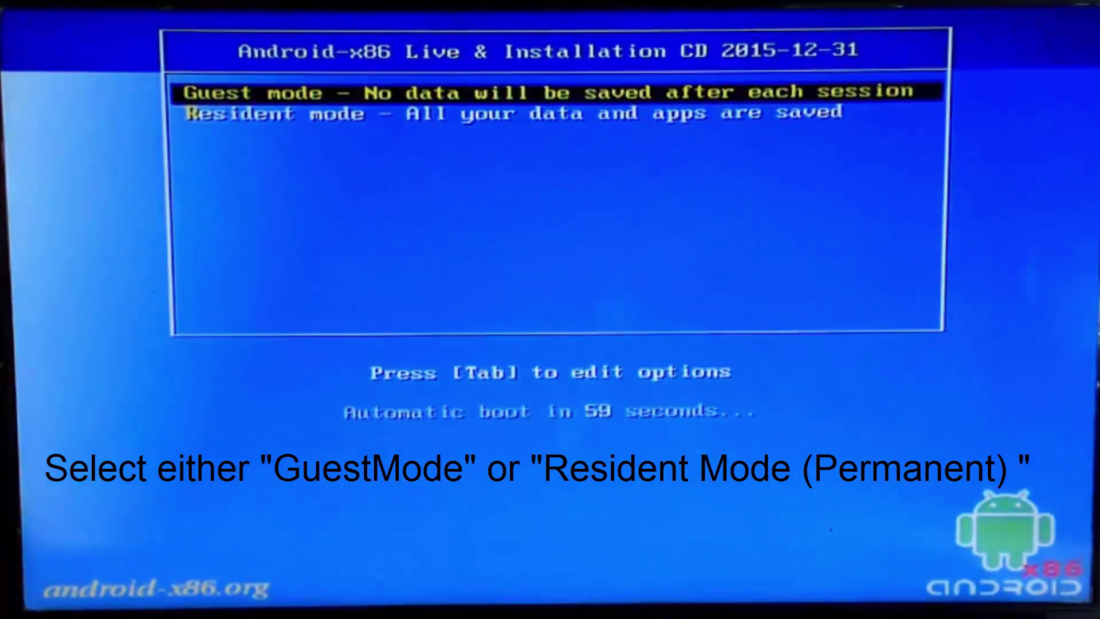
pyautogui.press('Down')
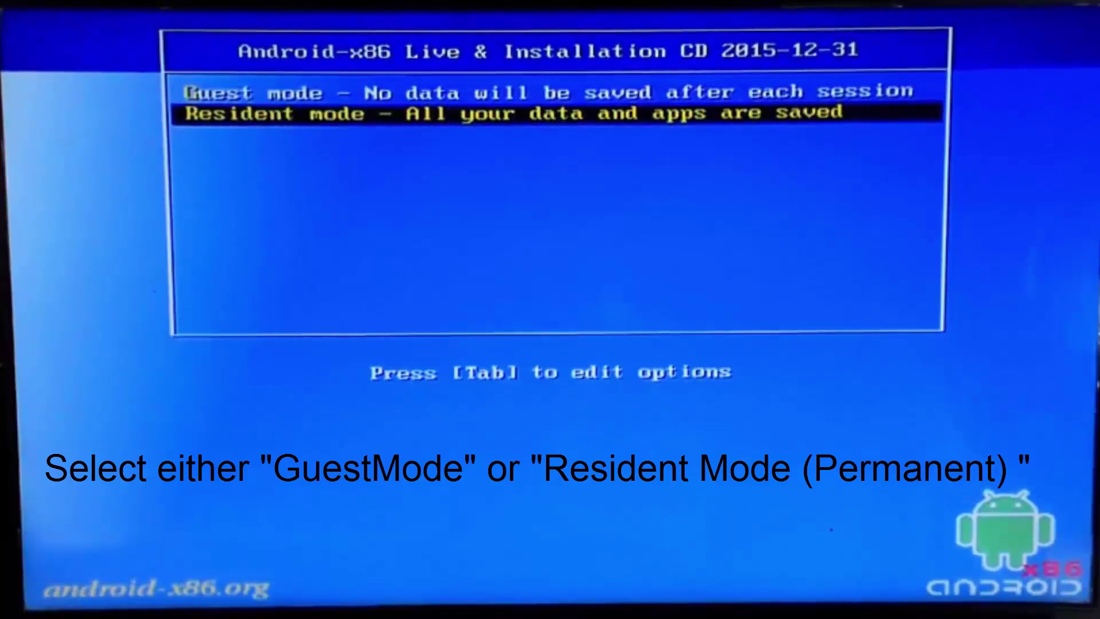
pyautogui.press('Return')
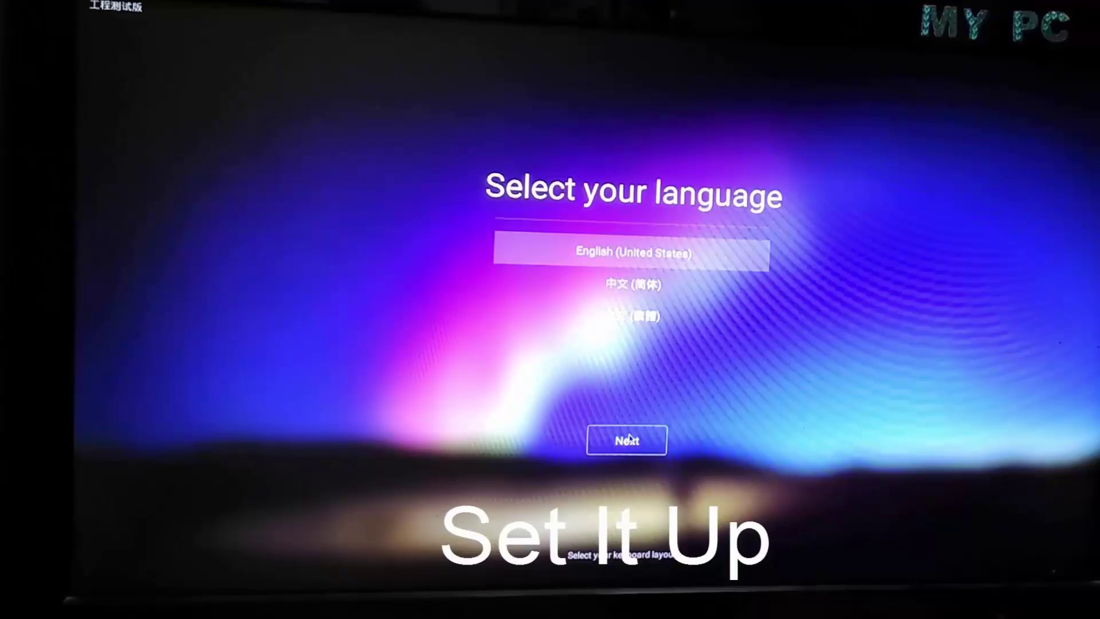
# Step: Complete the Remix OS first-run setup with English (United States) as the language, accepting the user agreement
pyautogui.click(599, 441)
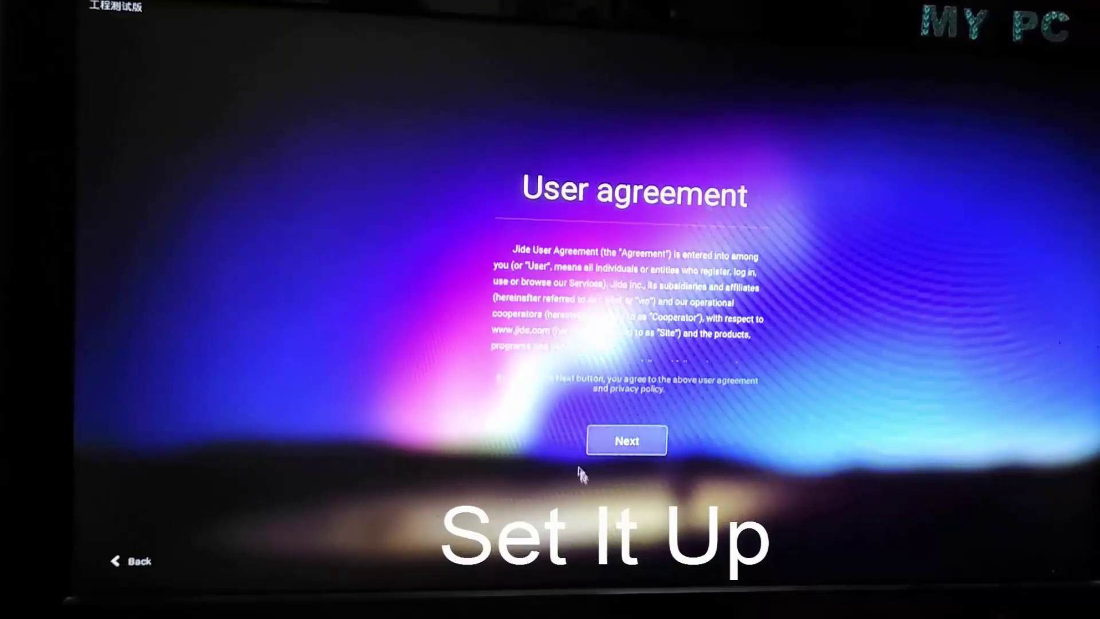
pyautogui.click(617, 447)
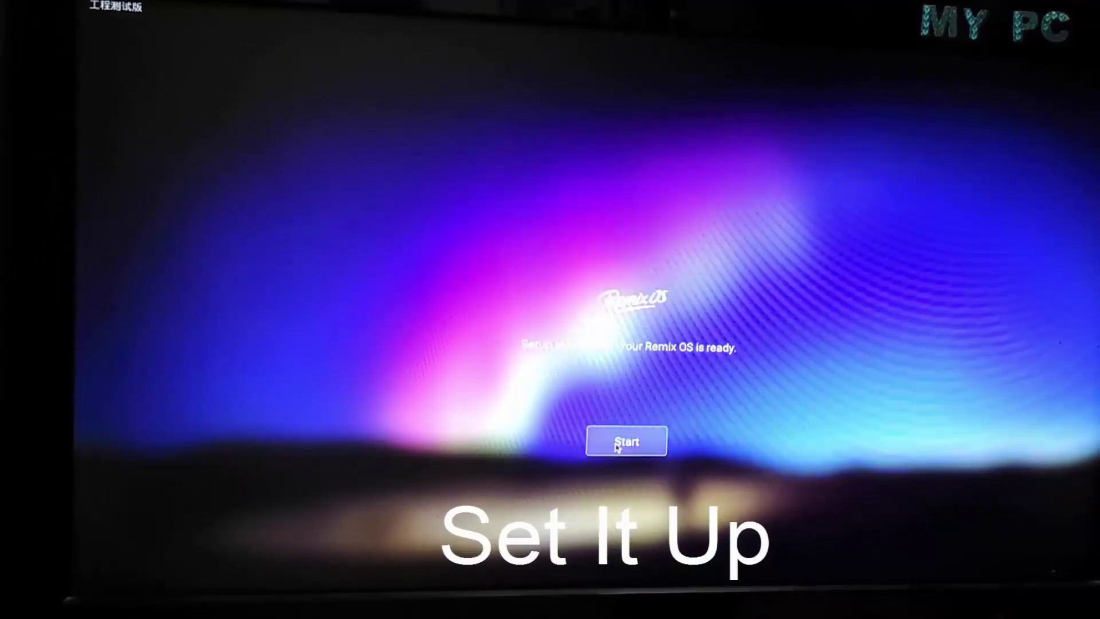
pyautogui.click(628, 443)
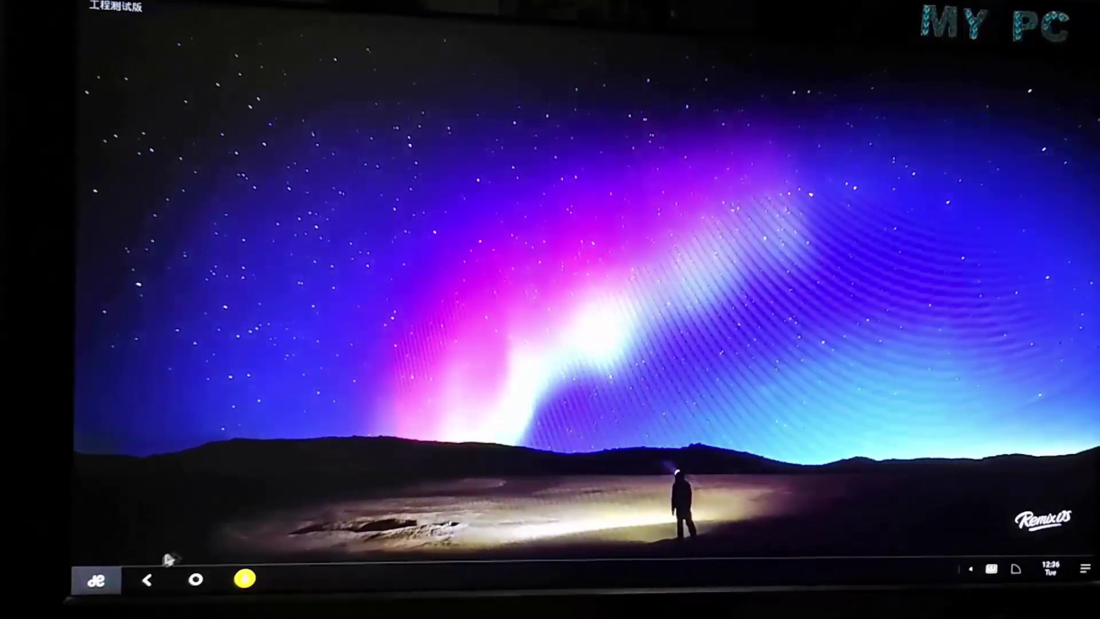
# Step: View the installed apps in the Remix OS app launcher and return to the desktop
pyautogui.click(96, 580)
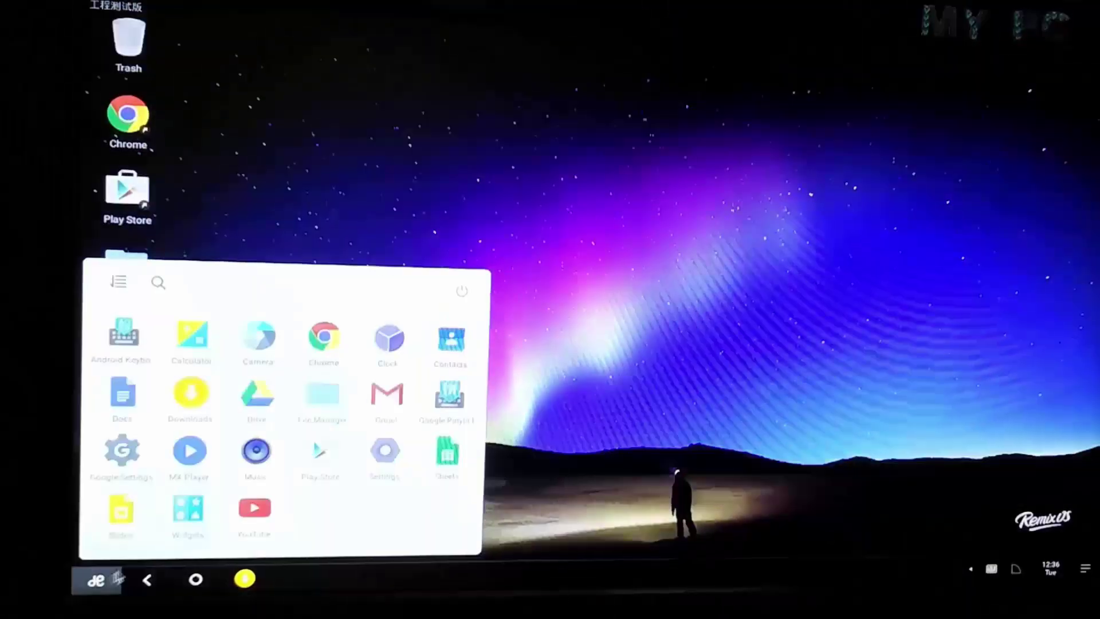
pyautogui.click(306, 249)
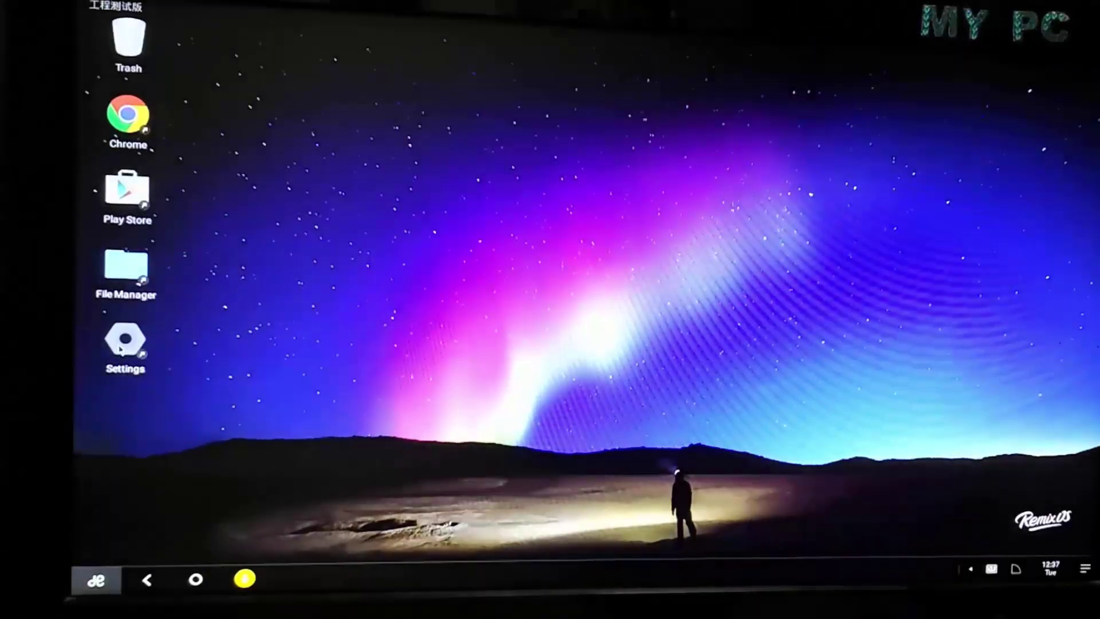
# Step: Open the About tablet page in Settings and launch the Android version's Lollipop Easter egg
pyautogui.doubleClick(121, 343)
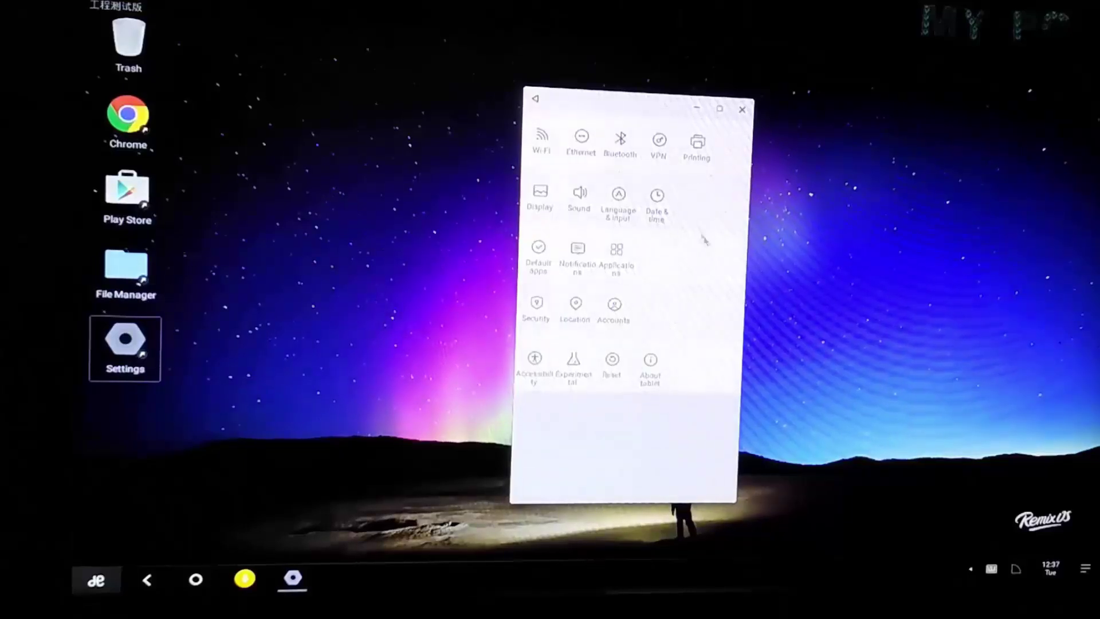
pyautogui.click(650, 370)
pyautogui.tripleClick(569, 381)
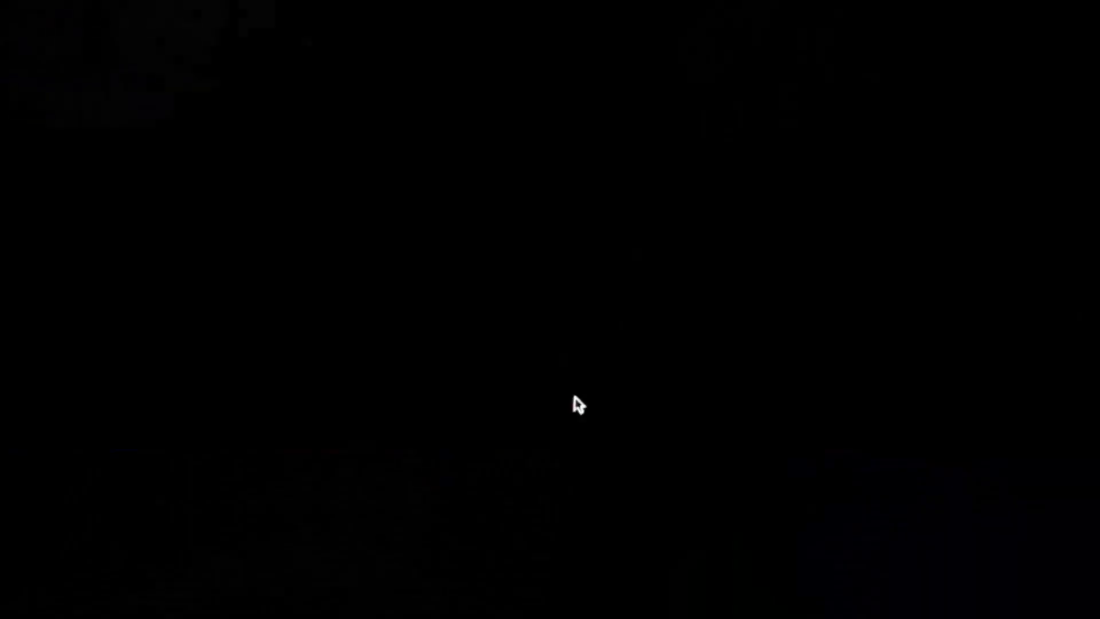
pyautogui.click(670, 292)
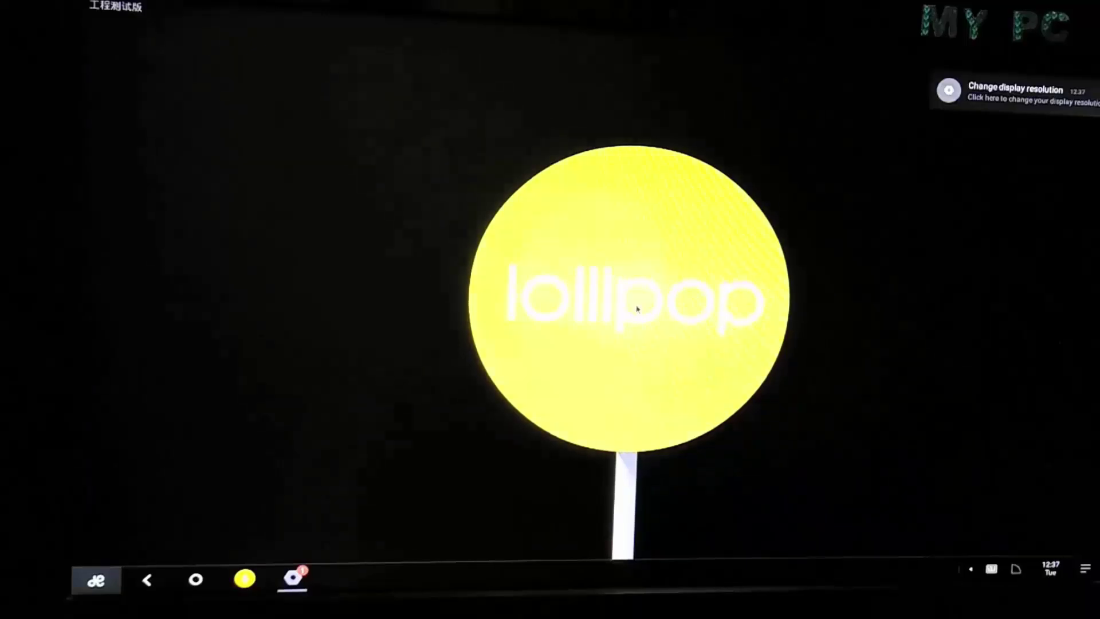
# Step: Start the hidden Lollipop game and steer the Android figure towards the gap between the lollipops
pyautogui.click(637, 310)
pyautogui.click(637, 310)
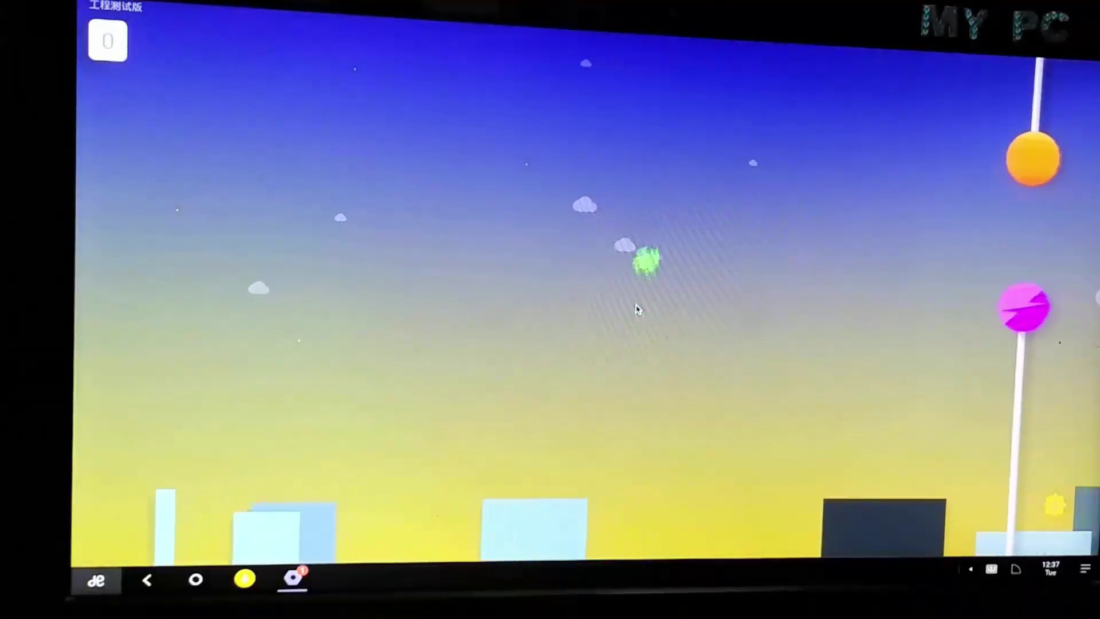
pyautogui.click(636, 308)
pyautogui.click(636, 308)
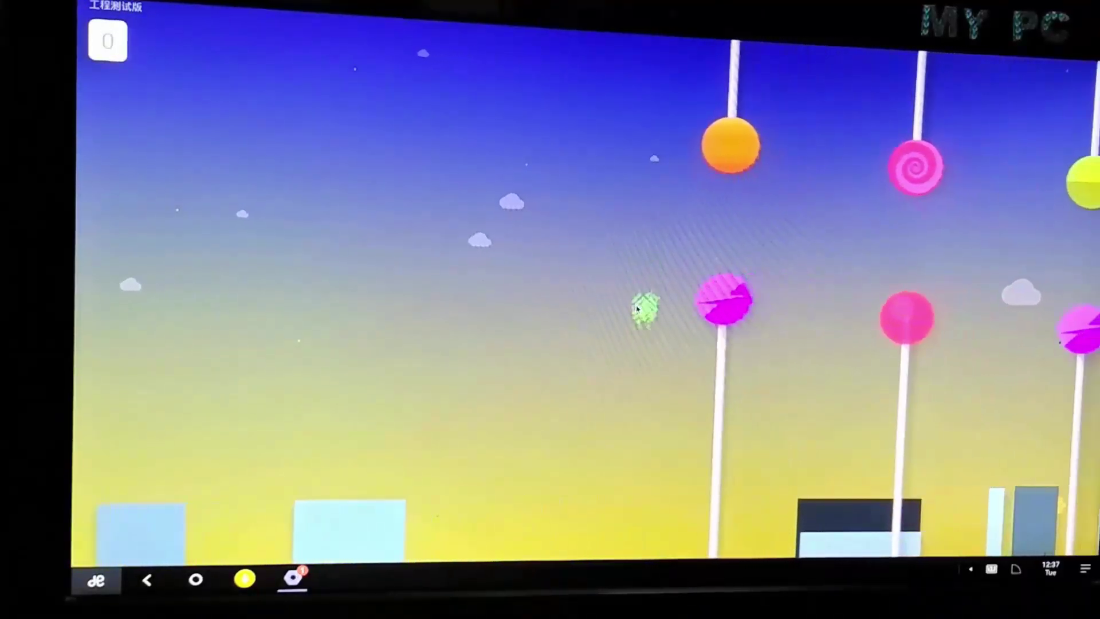
pyautogui.click(637, 309)
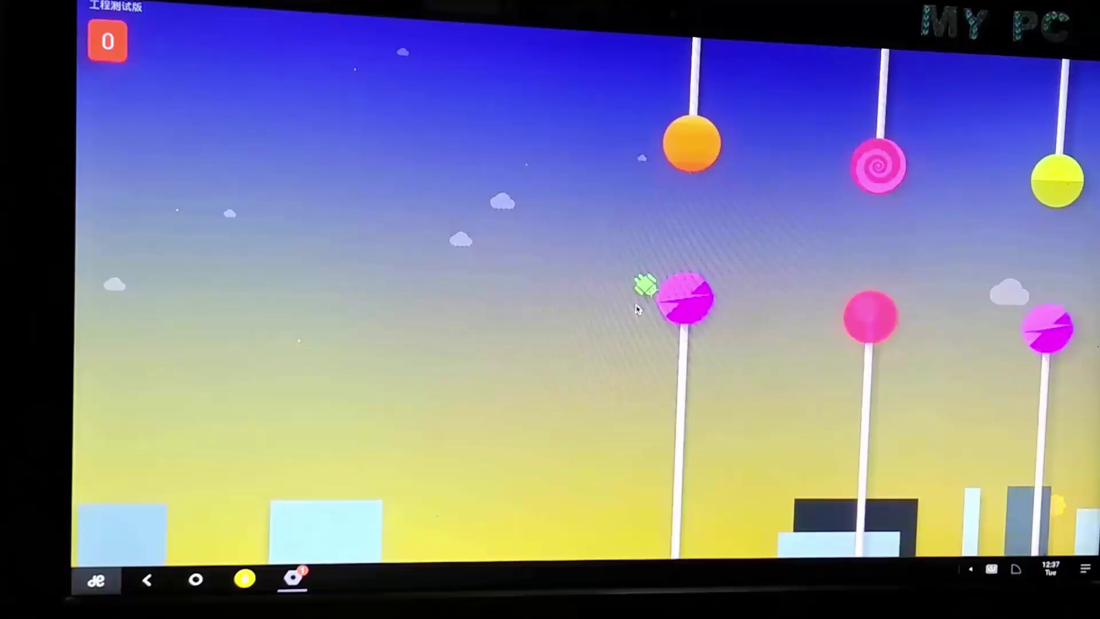
# Step: Leave the Lollipop game for the desktop and show the system notifications
pyautogui.click(302, 577)
pyautogui.click(1084, 568)
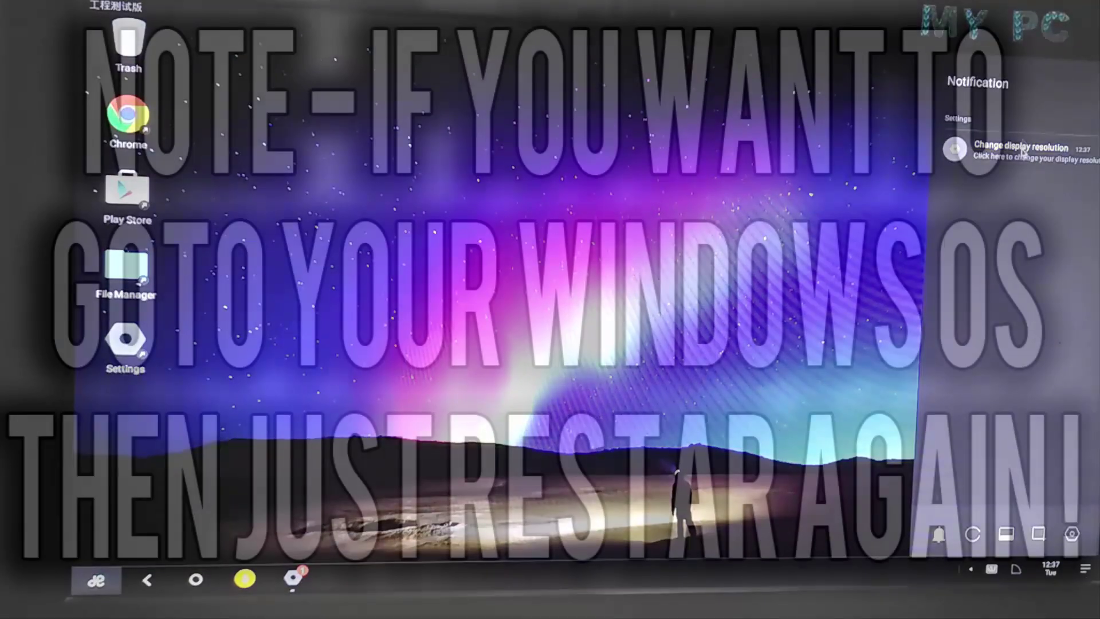